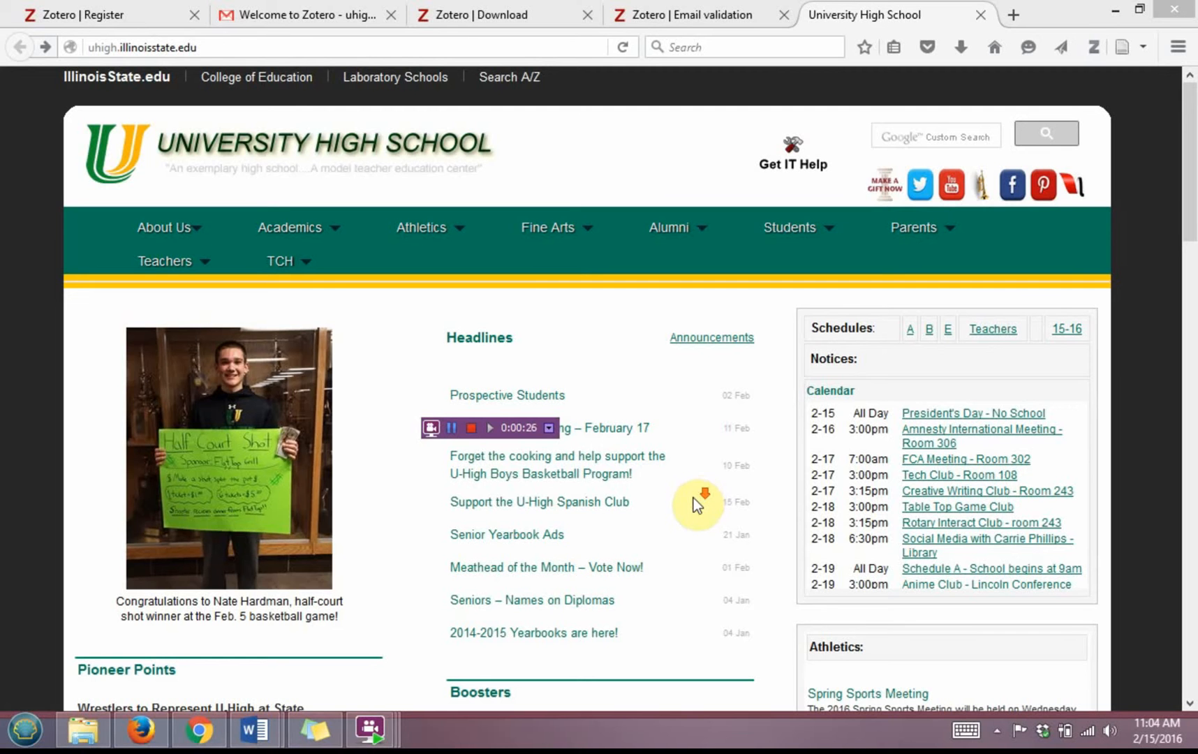
Open the Oral Comm Databases guide through the school site's Library Services and Class Links pages
left_click_drag(1186, 219, 981, 395)
scroll(537, 565, "down", 3)
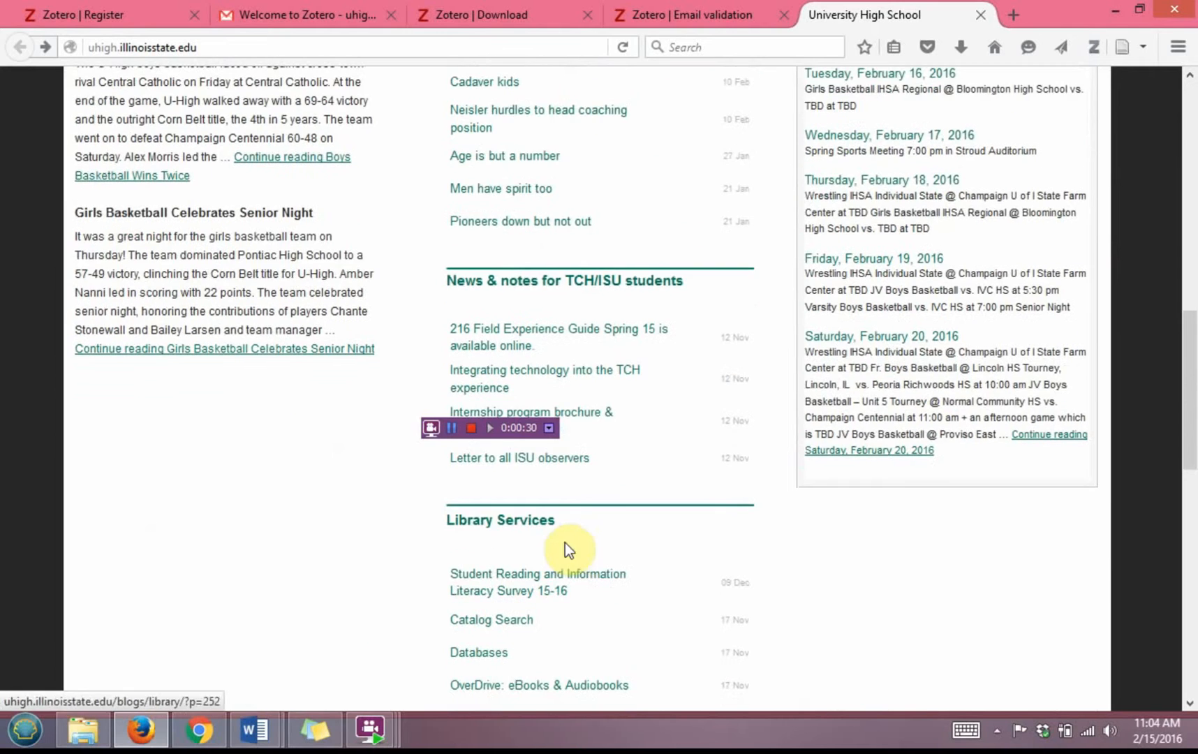
left_click(521, 526)
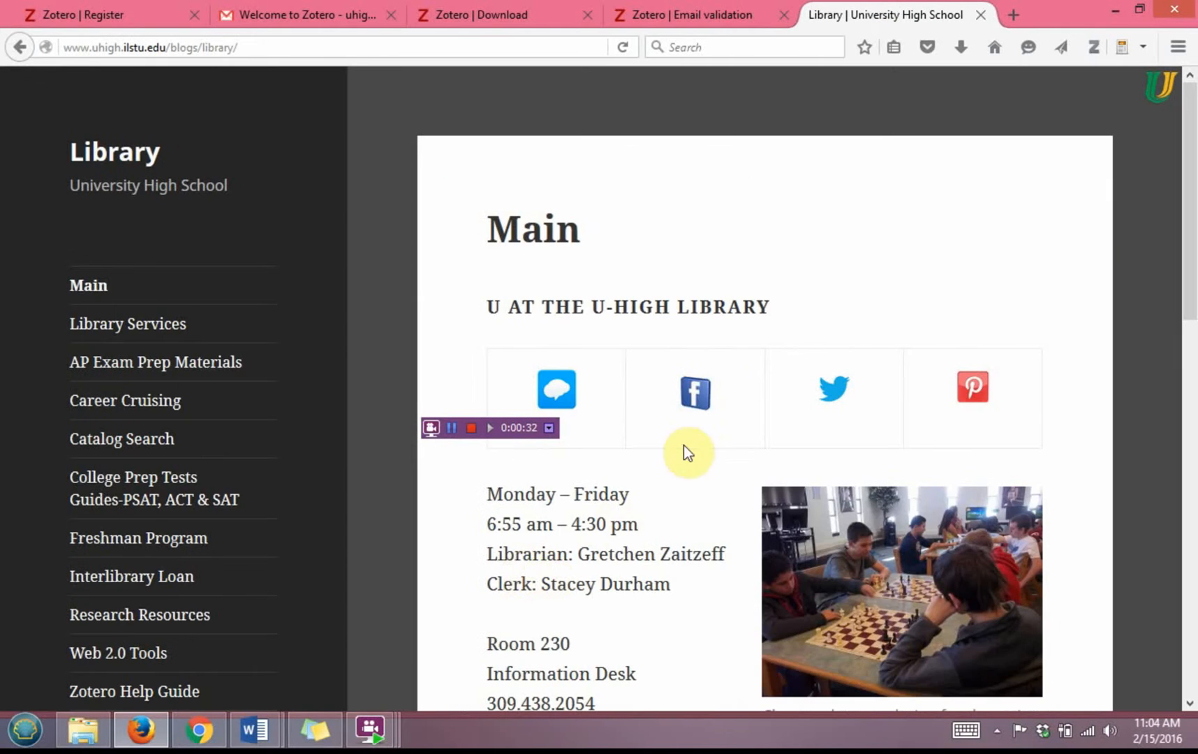
scroll(841, 334, "down", 8)
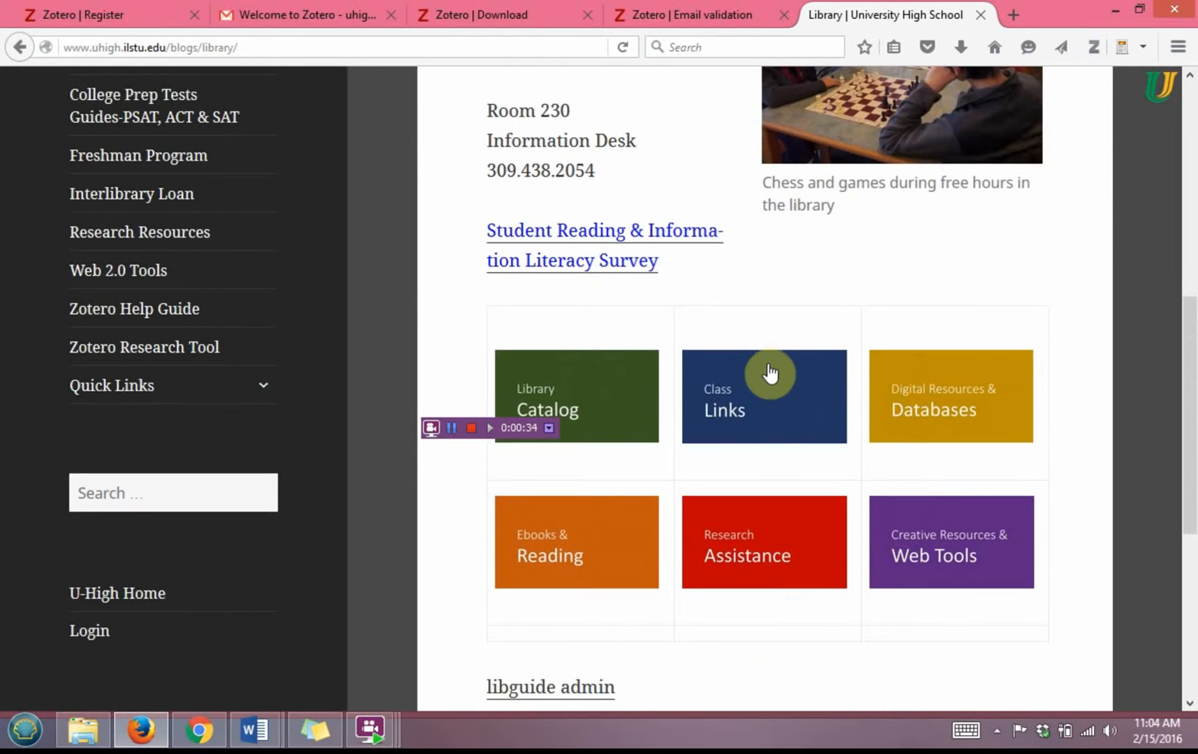
left_click(775, 402)
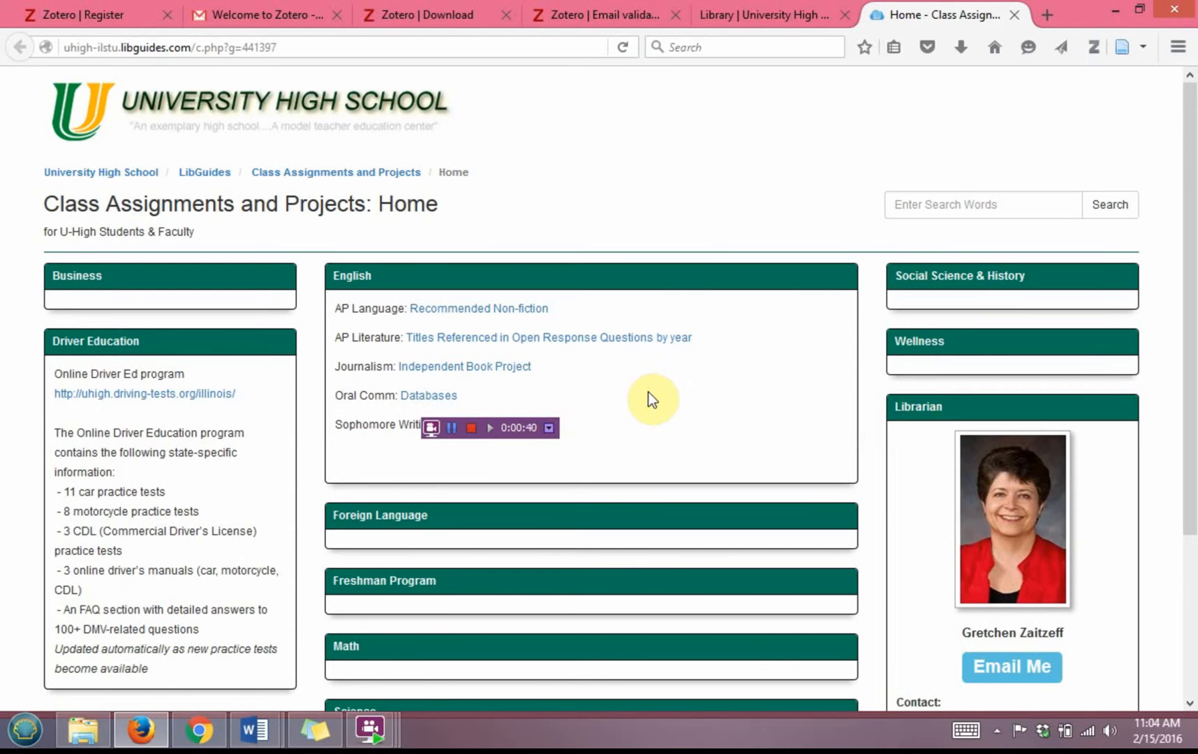
left_click(428, 395)
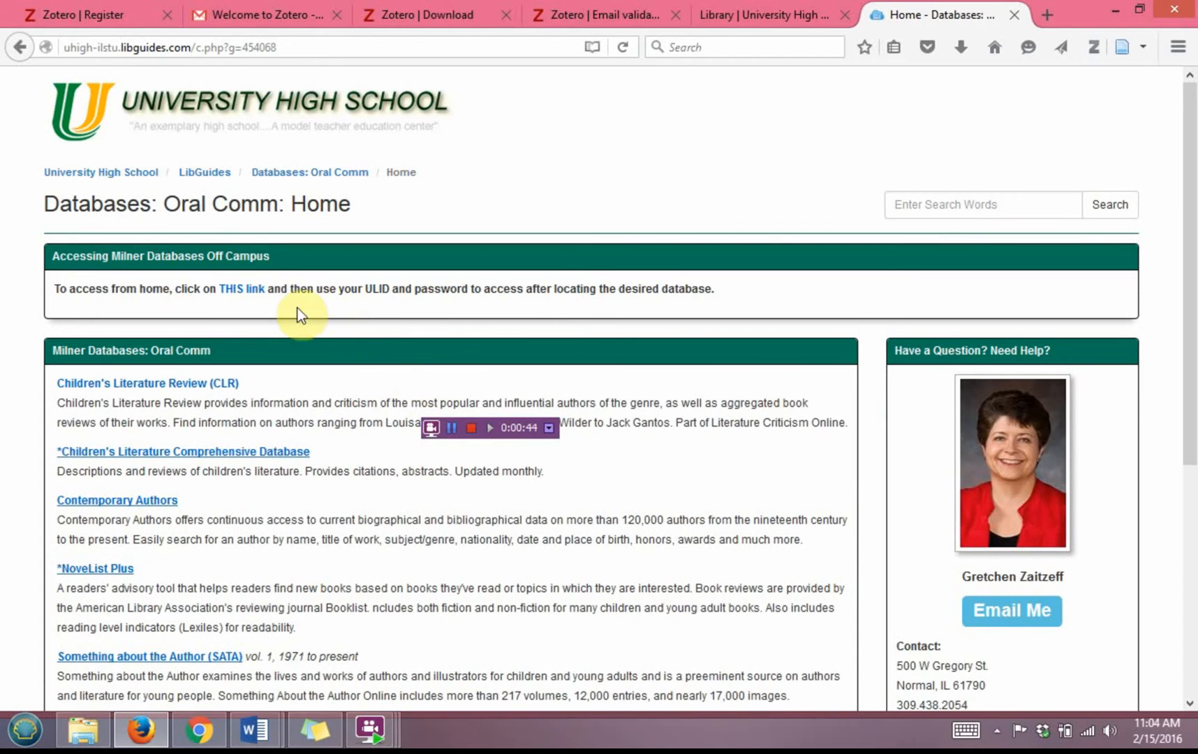
Open the Children's Literature Comprehensive Database from the Milner Databases list
scroll(305, 380, "down", 2)
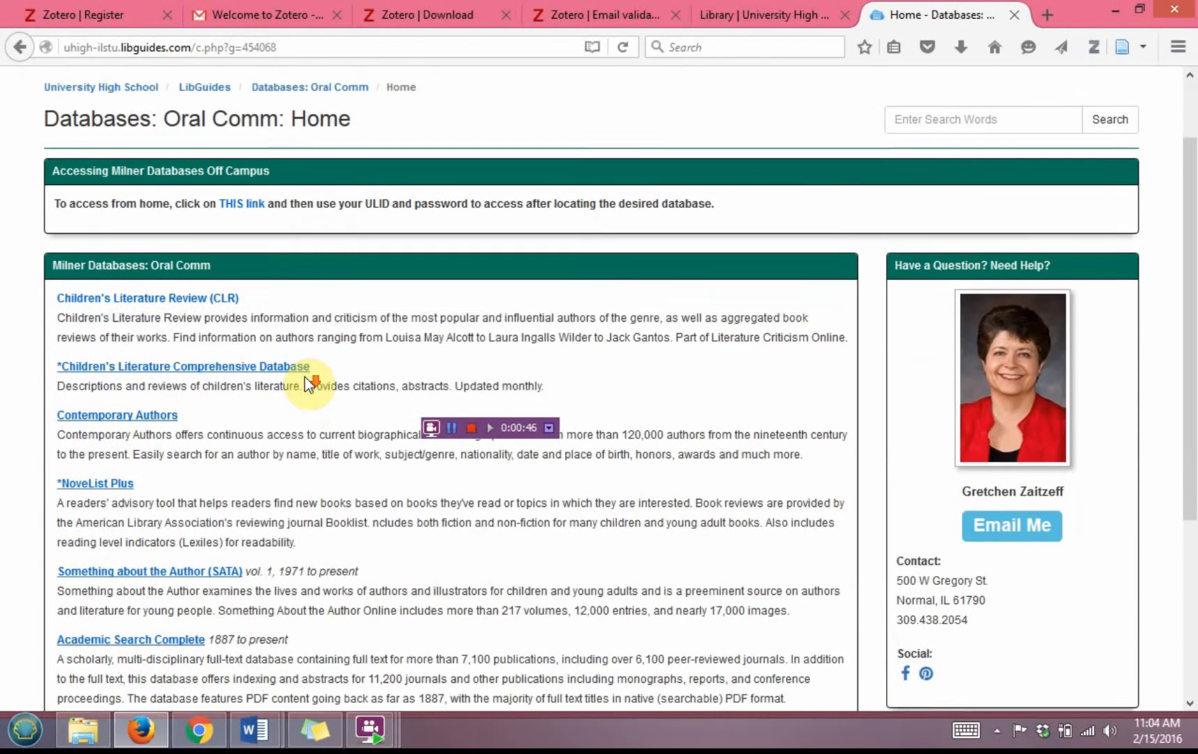
scroll(307, 383, "down", 1)
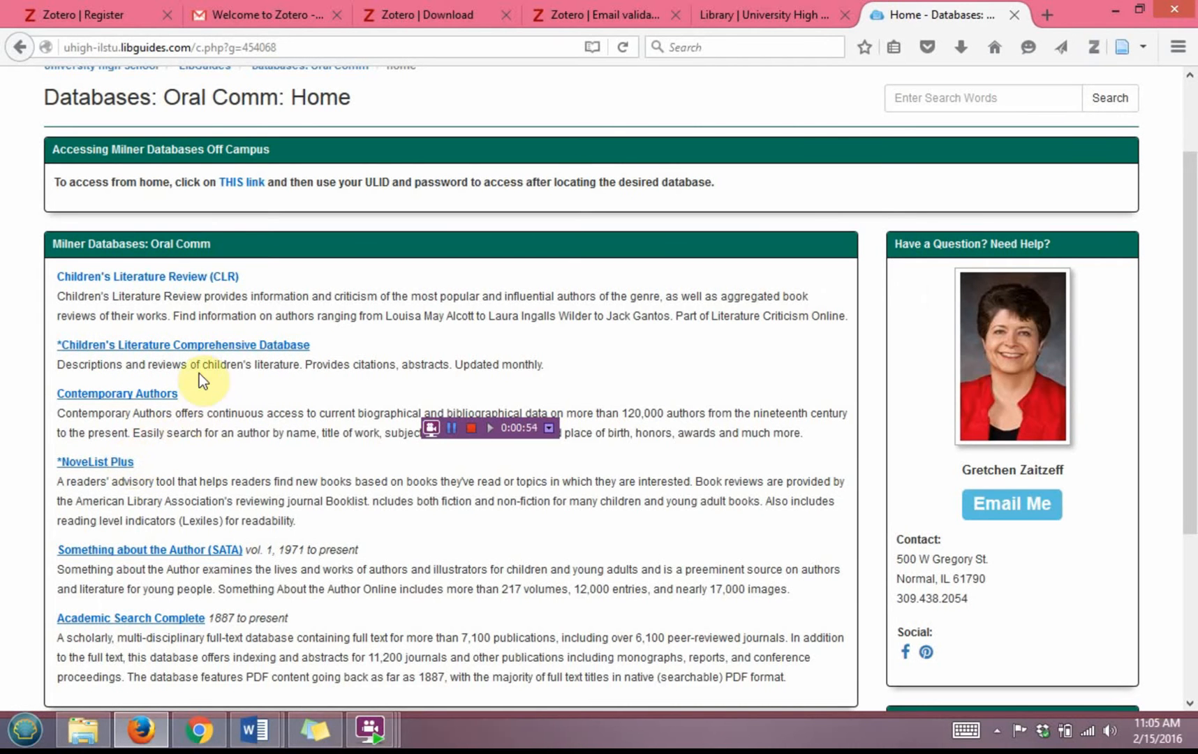
left_click(172, 346)
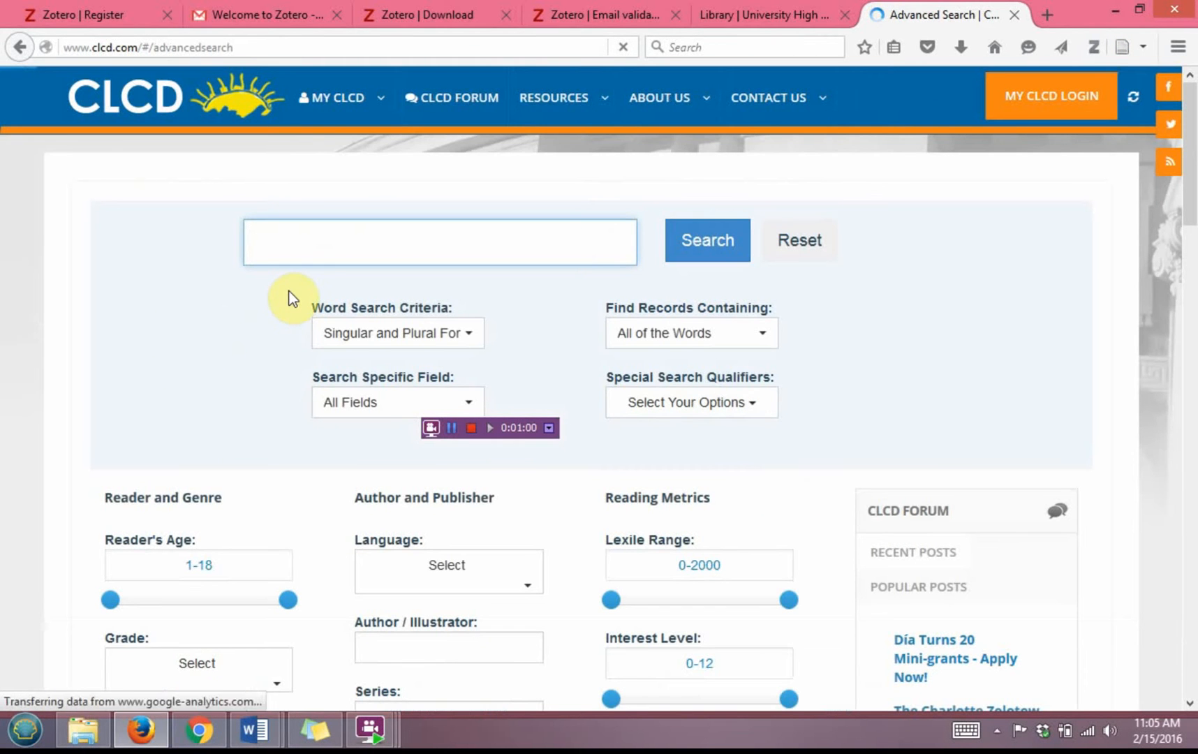
Search the database for "The Hunger Games AND Collins" and open the first matching book record
left_click(353, 243)
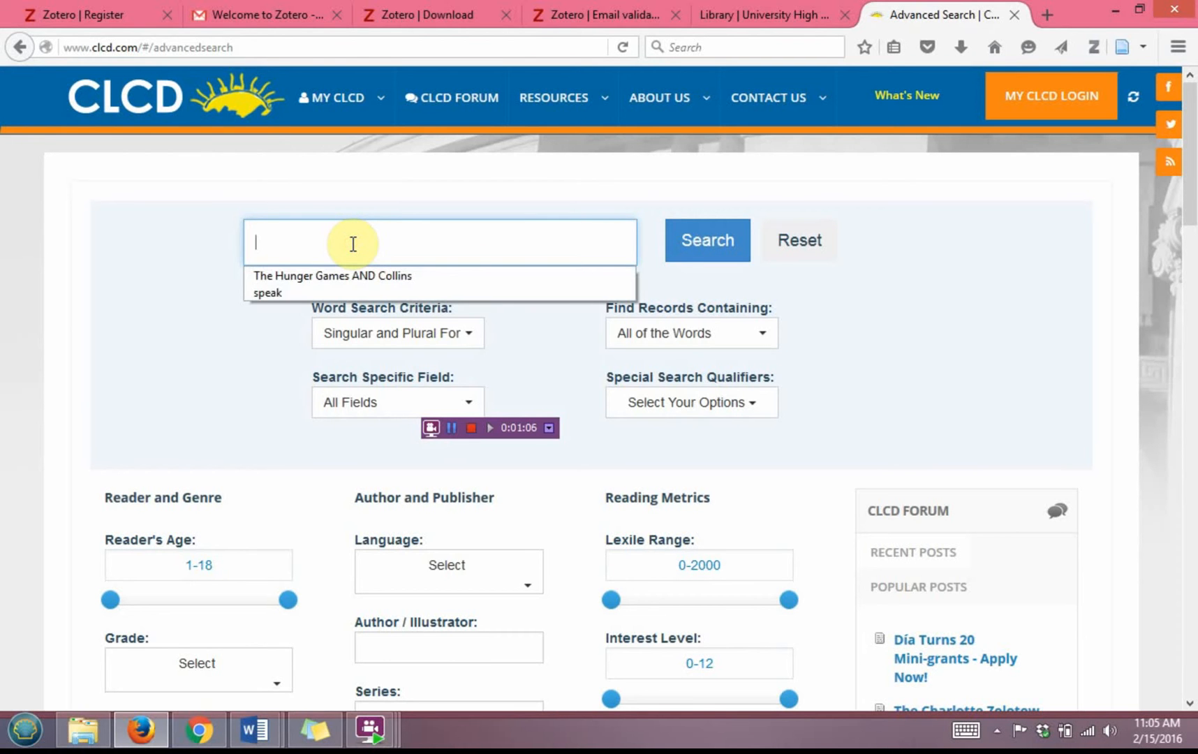
type("The H")
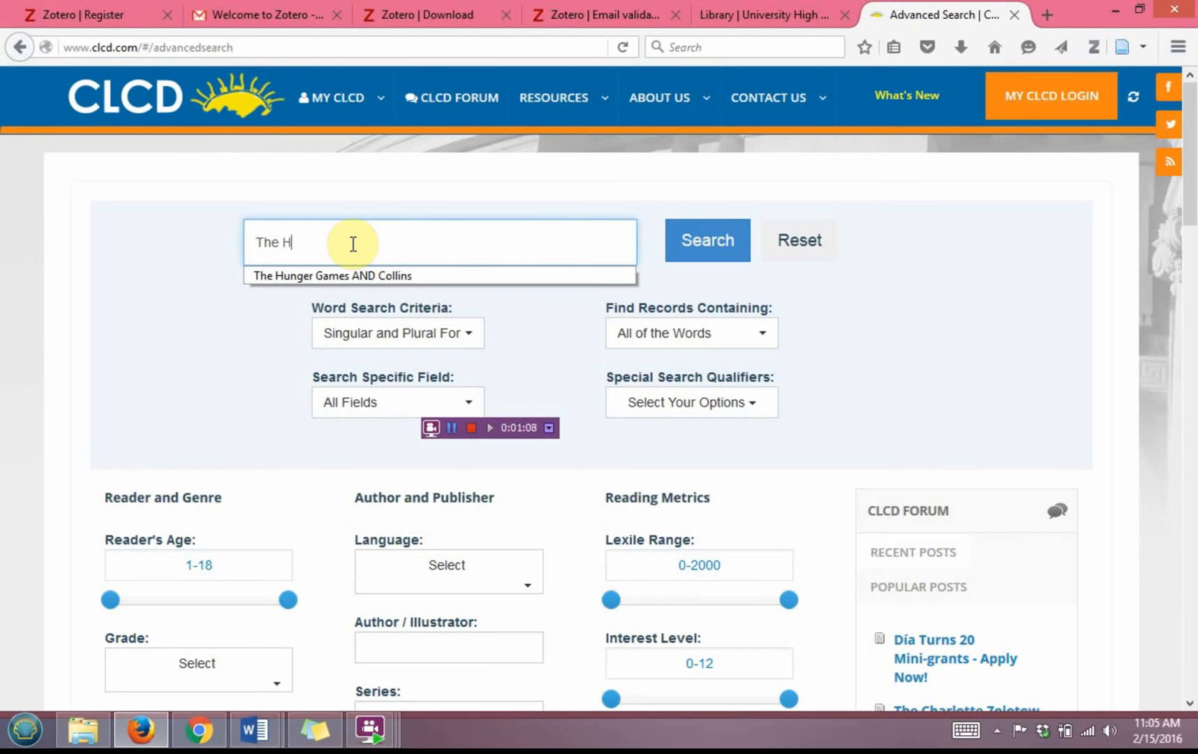
type("unger Games AND Collins")
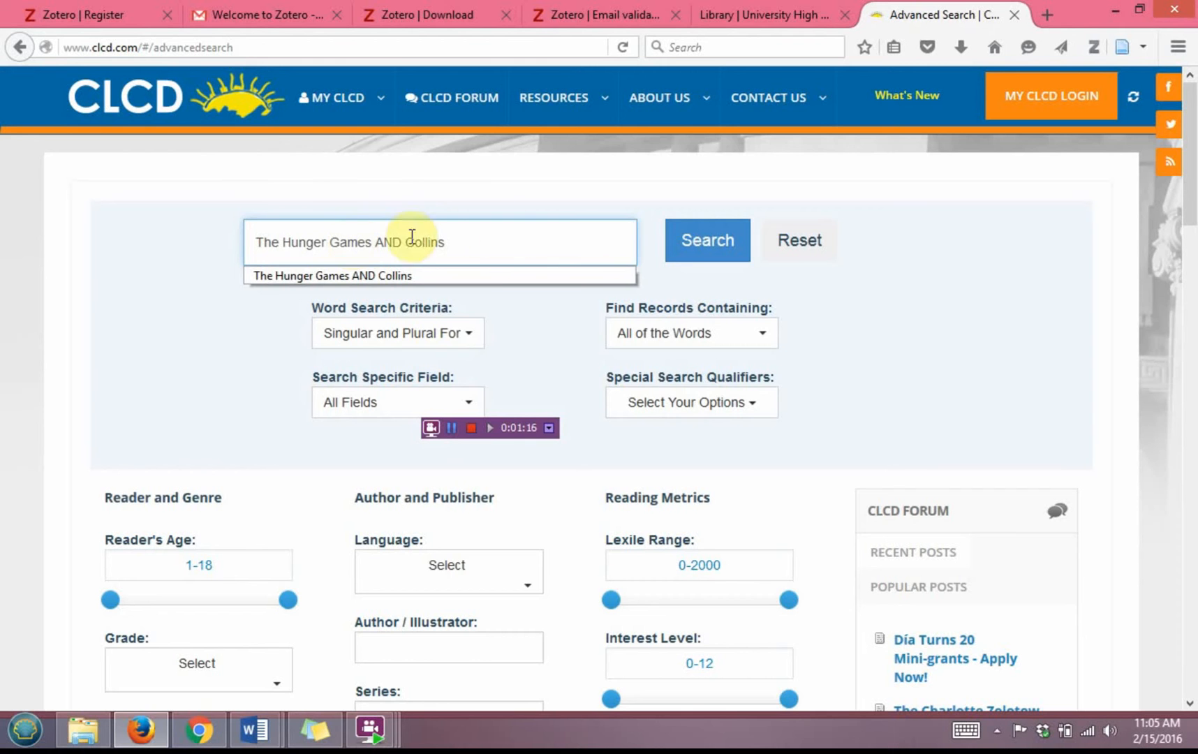
left_click(676, 255)
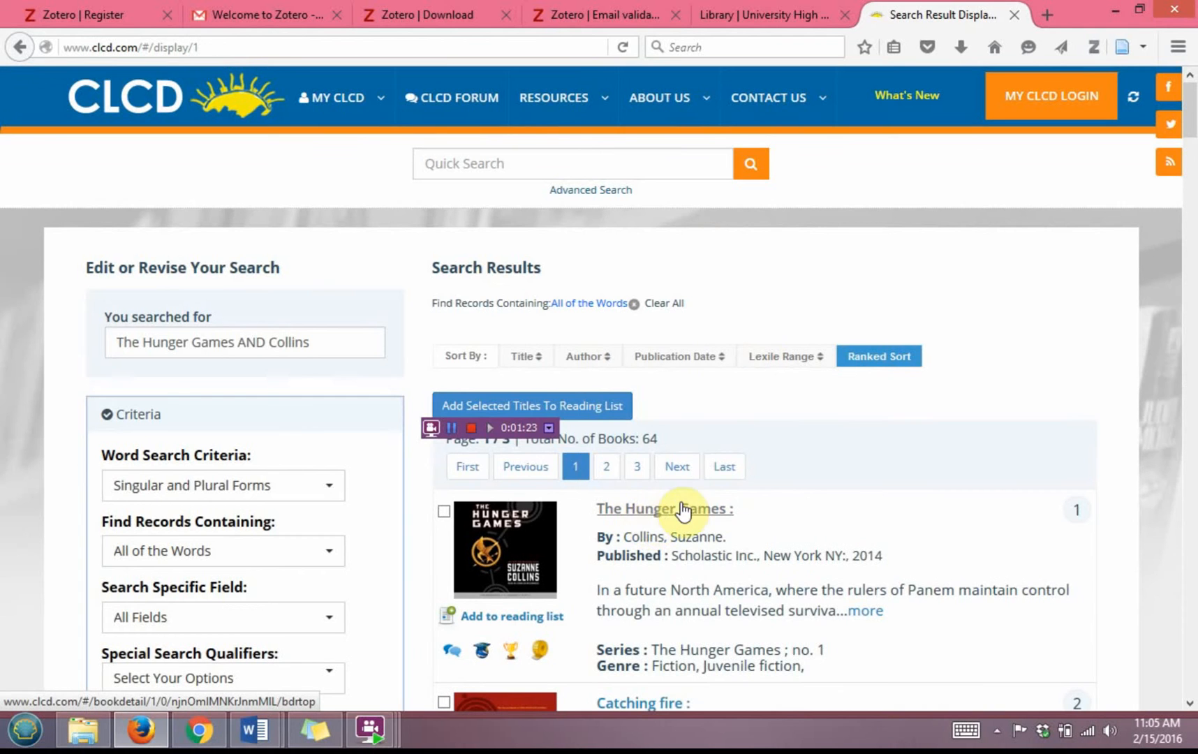
left_click(637, 513)
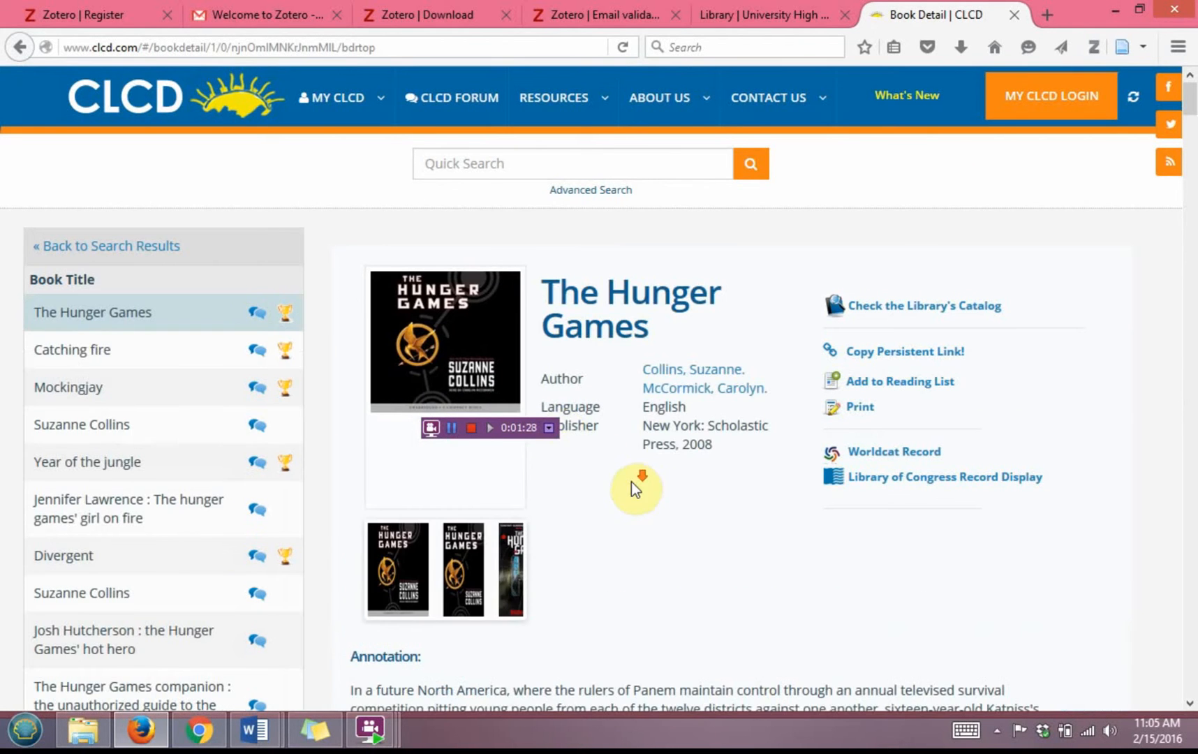
Examine the book record's subjects, reading lists, awards and reviews, returning to the Booklist review from September 2008
scroll(630, 481, "down", 3)
scroll(635, 438, "down", 3)
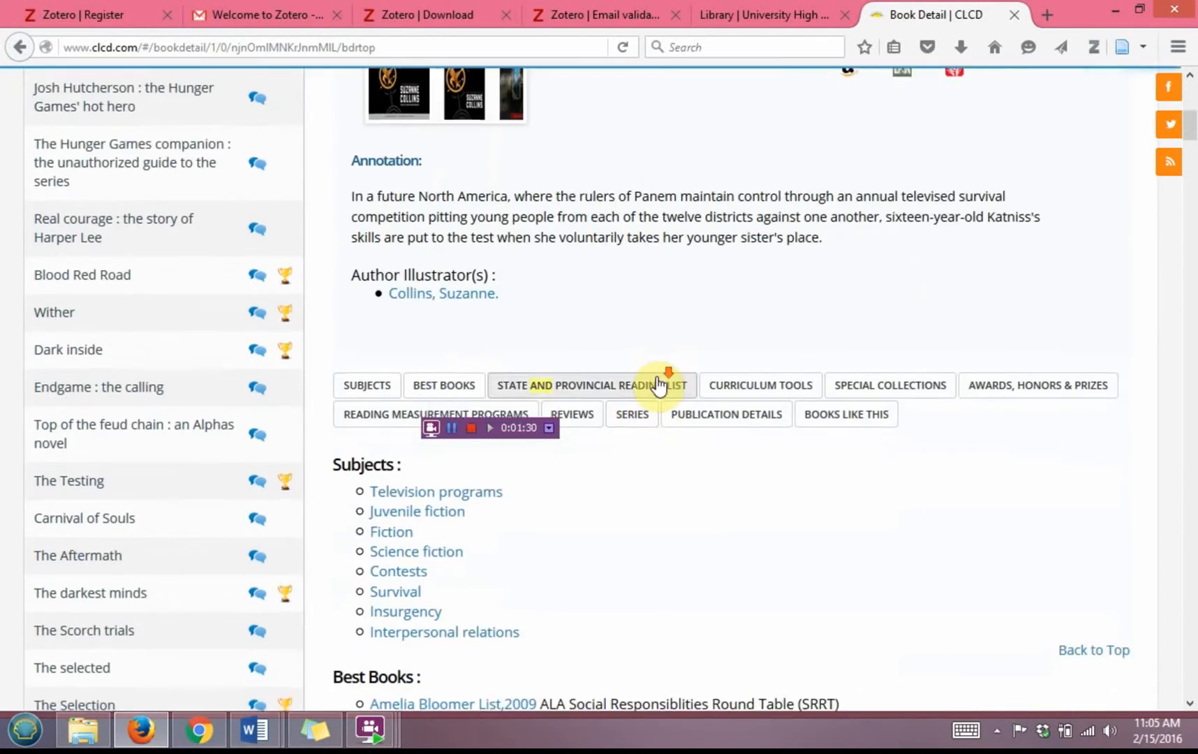
scroll(657, 381, "down", 4)
scroll(606, 351, "down", 12)
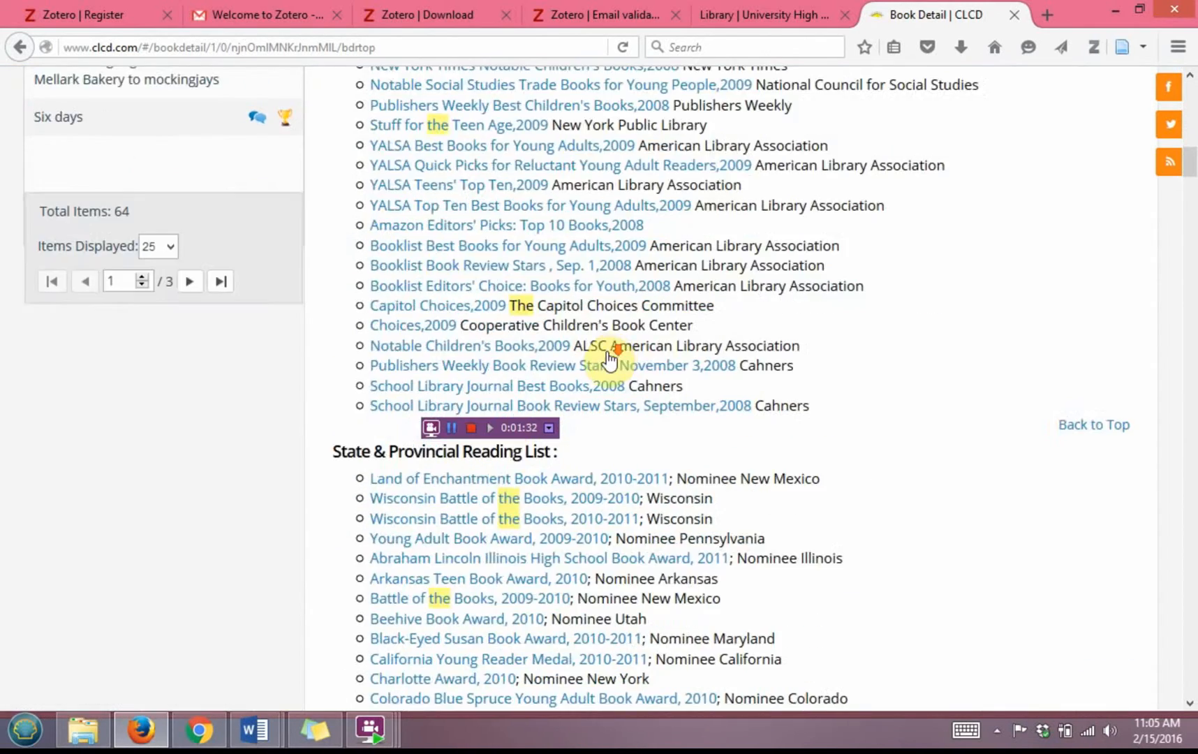
scroll(609, 352, "down", 15)
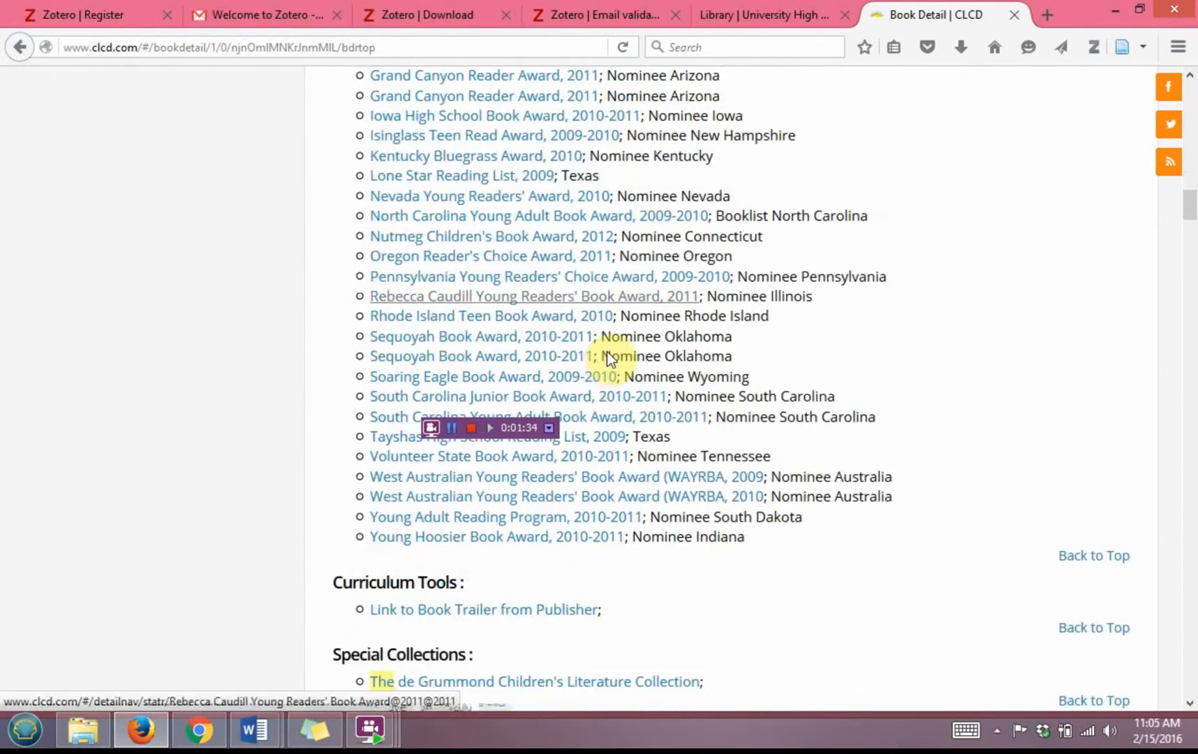
scroll(607, 358, "down", 15)
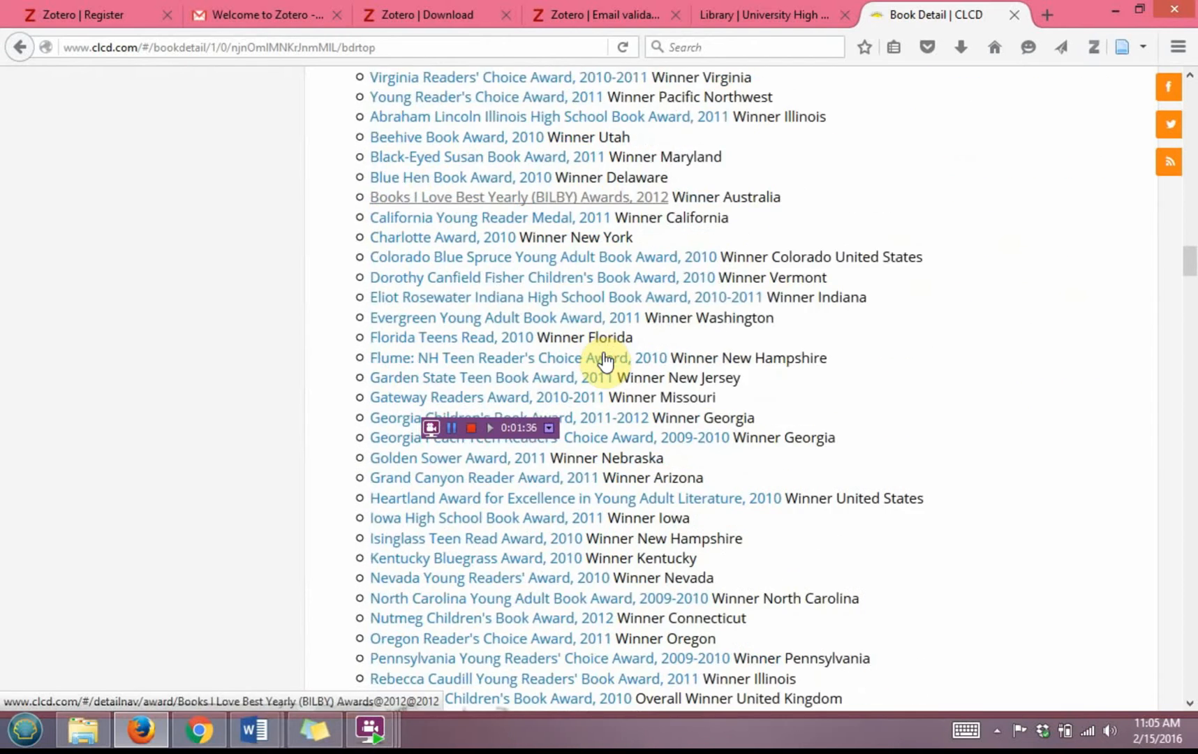
scroll(602, 352, "down", 7)
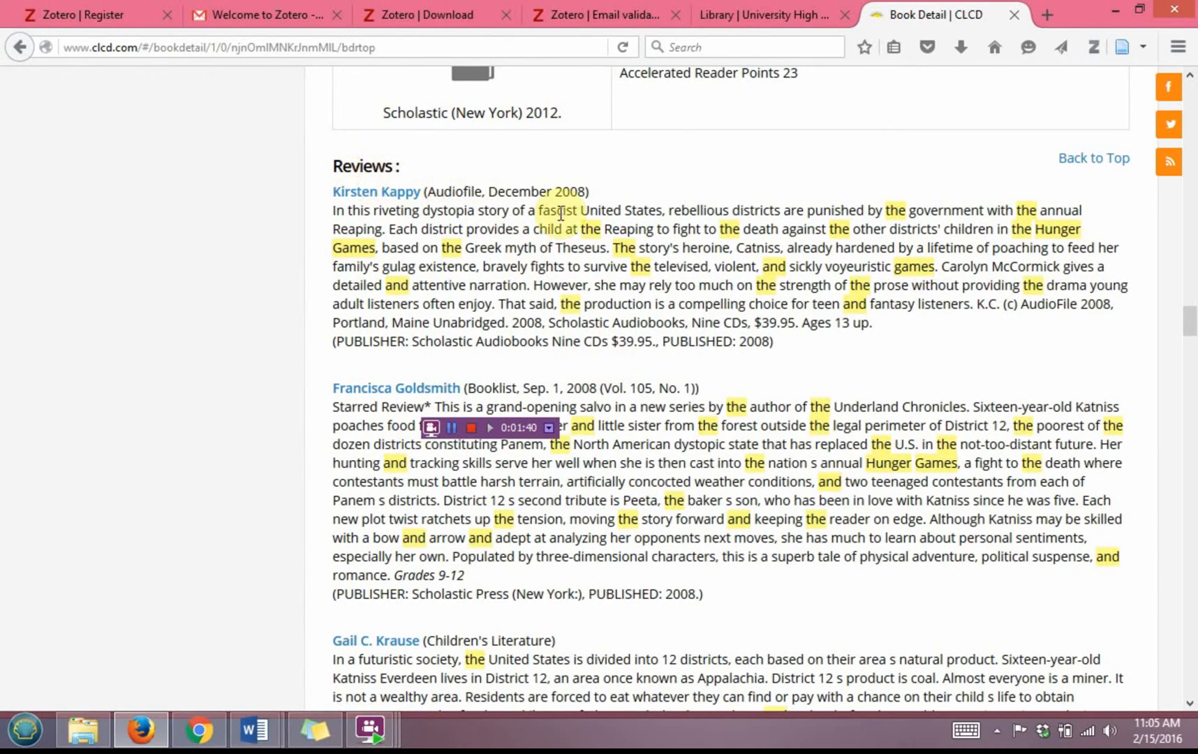
scroll(561, 435, "down", 5)
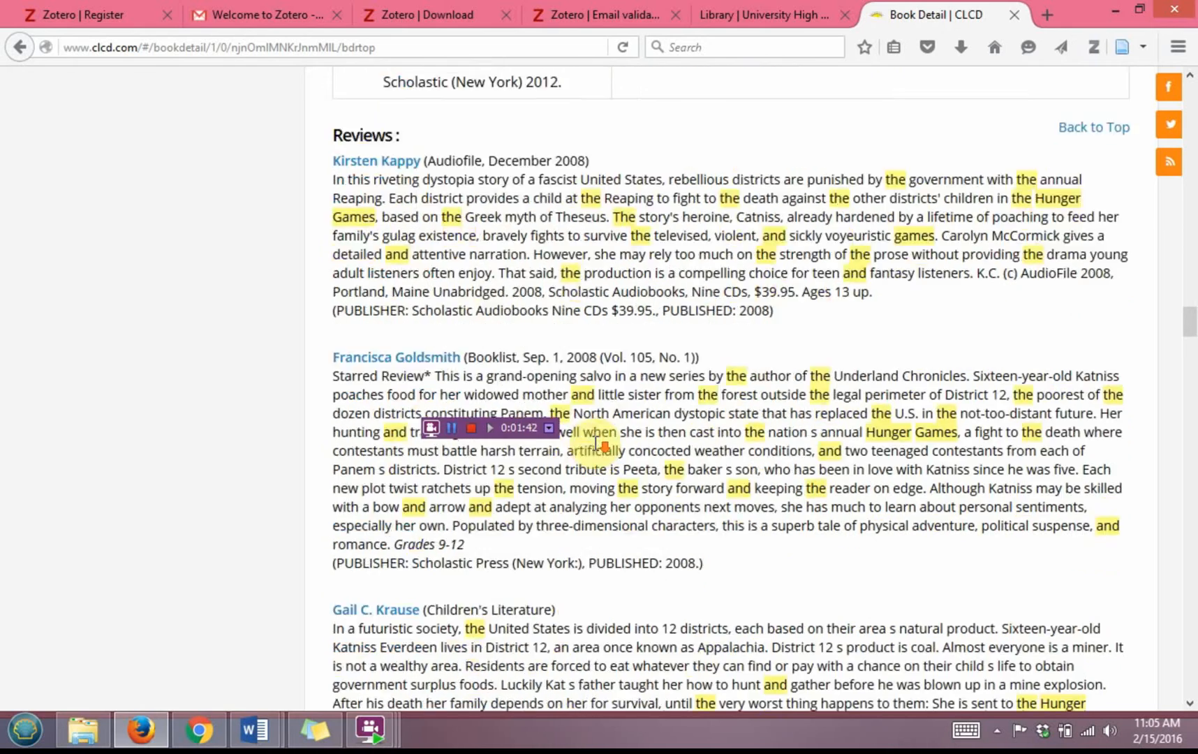
scroll(597, 444, "down", 7)
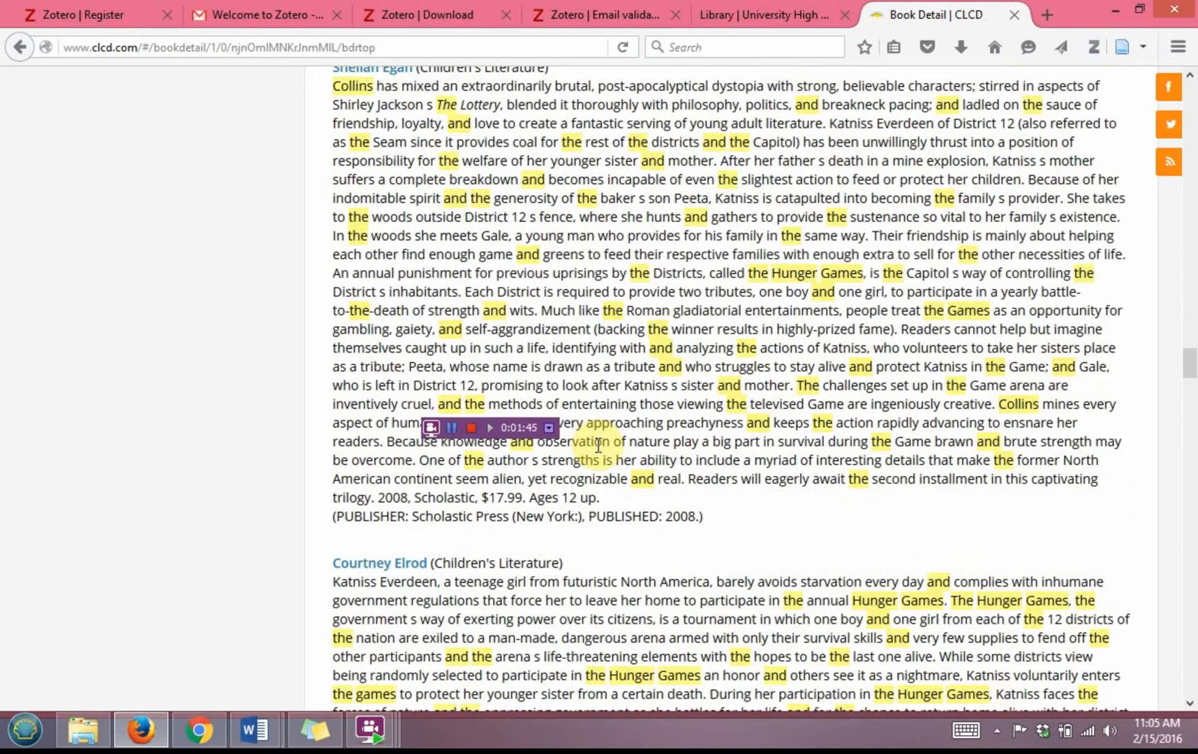
scroll(598, 444, "down", 5)
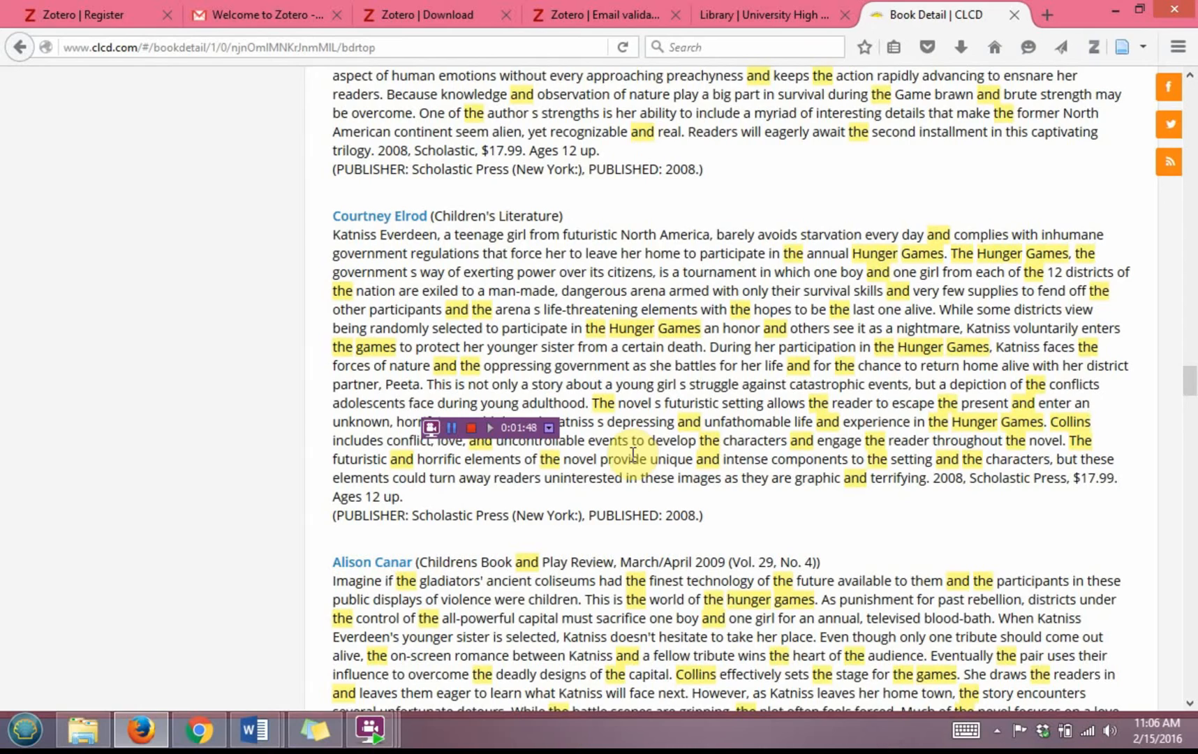
scroll(644, 423, "up", 1)
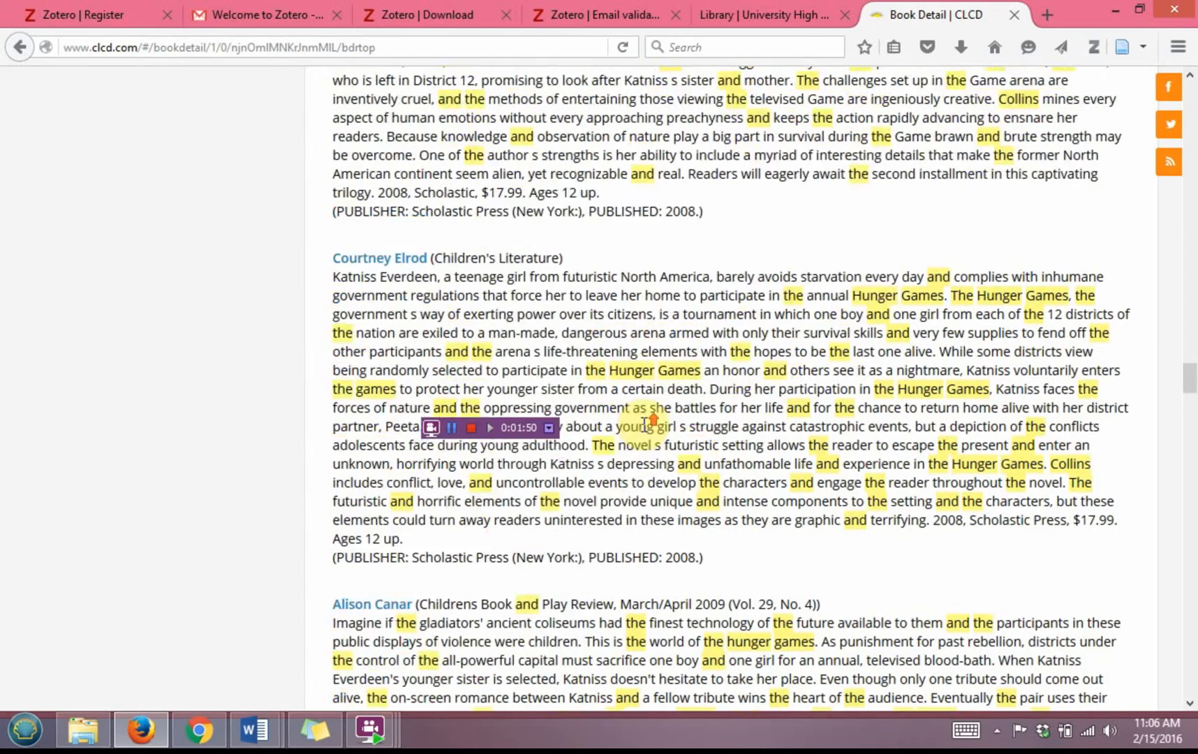
scroll(642, 423, "up", 7)
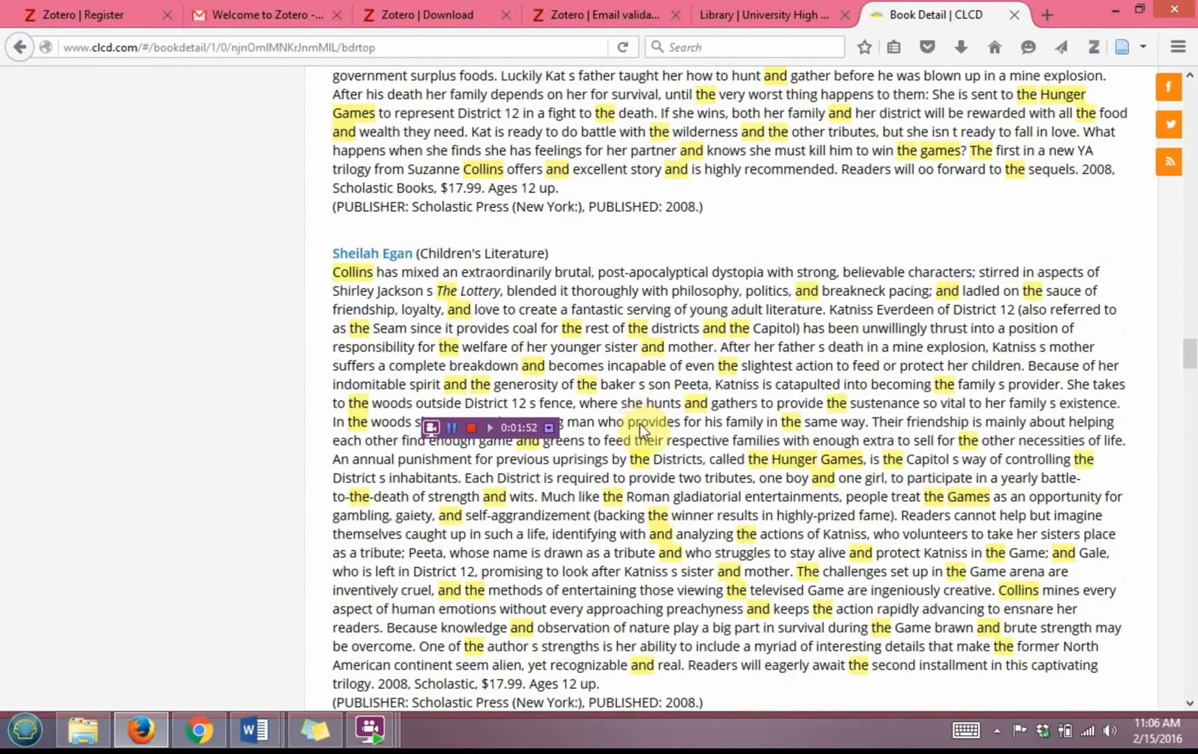
scroll(640, 423, "up", 8)
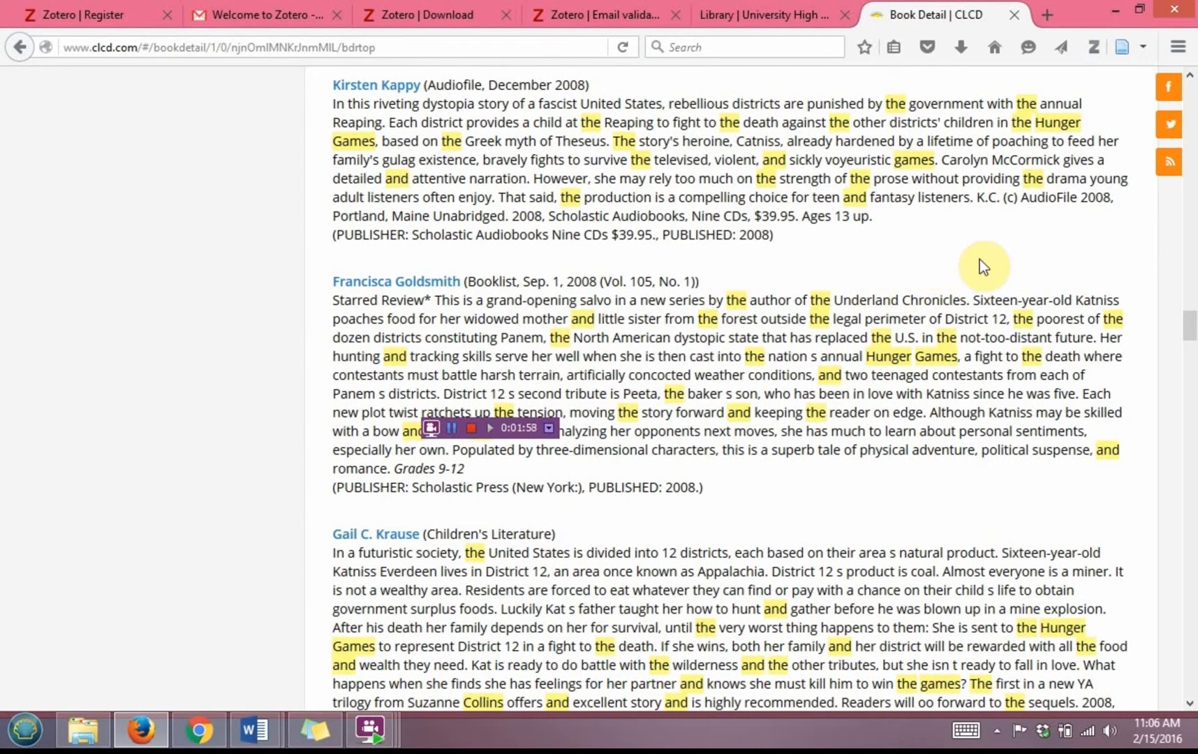
Save the review page to the Zotero library, display the library and select the new CLCD item
left_click(1122, 48)
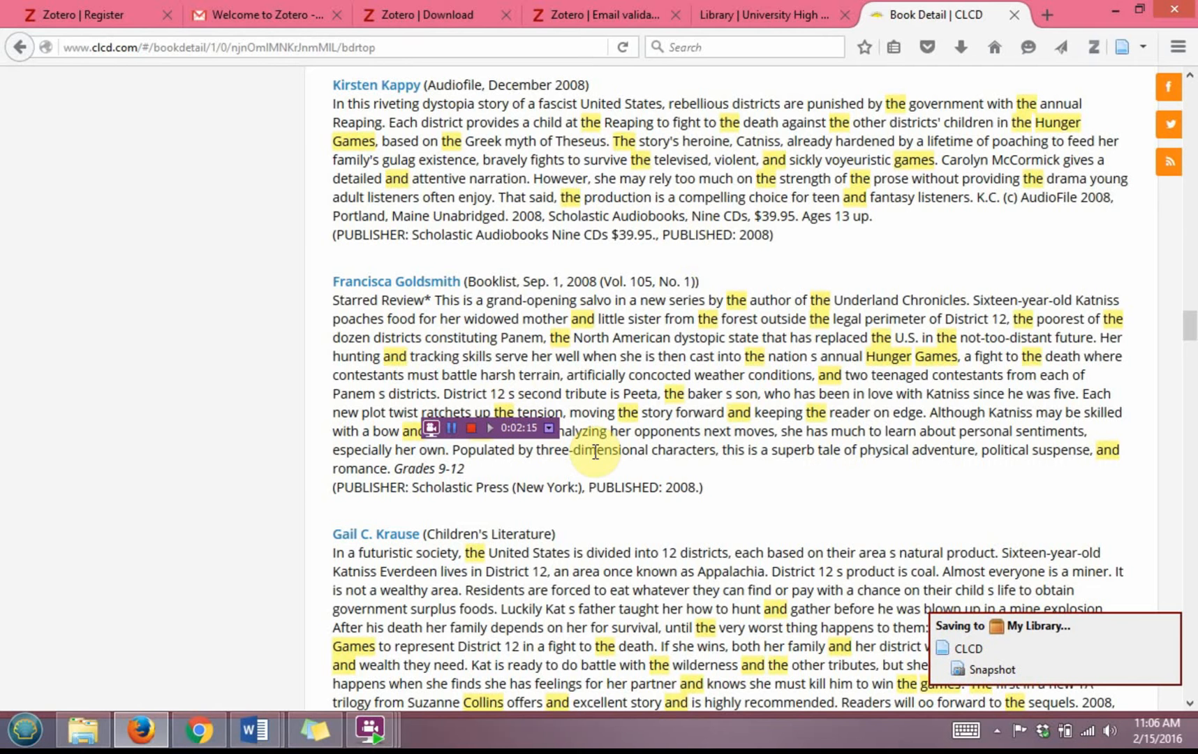
left_click(1092, 47)
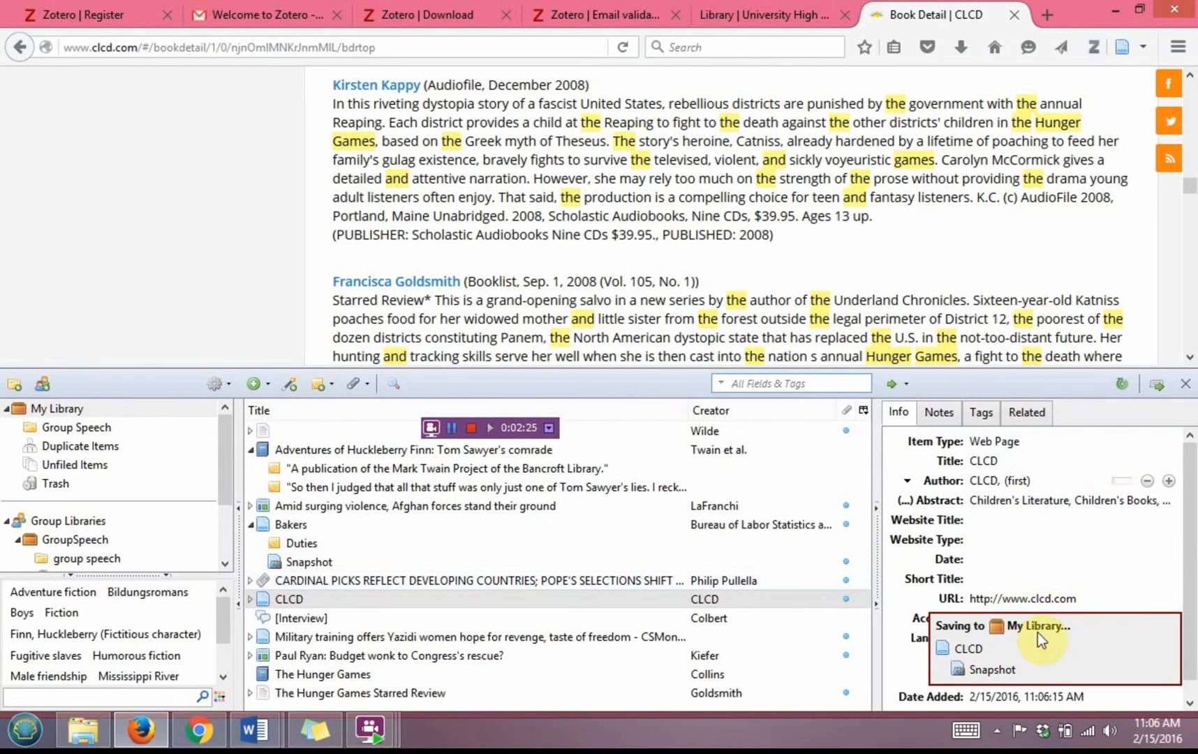
left_click(390, 598)
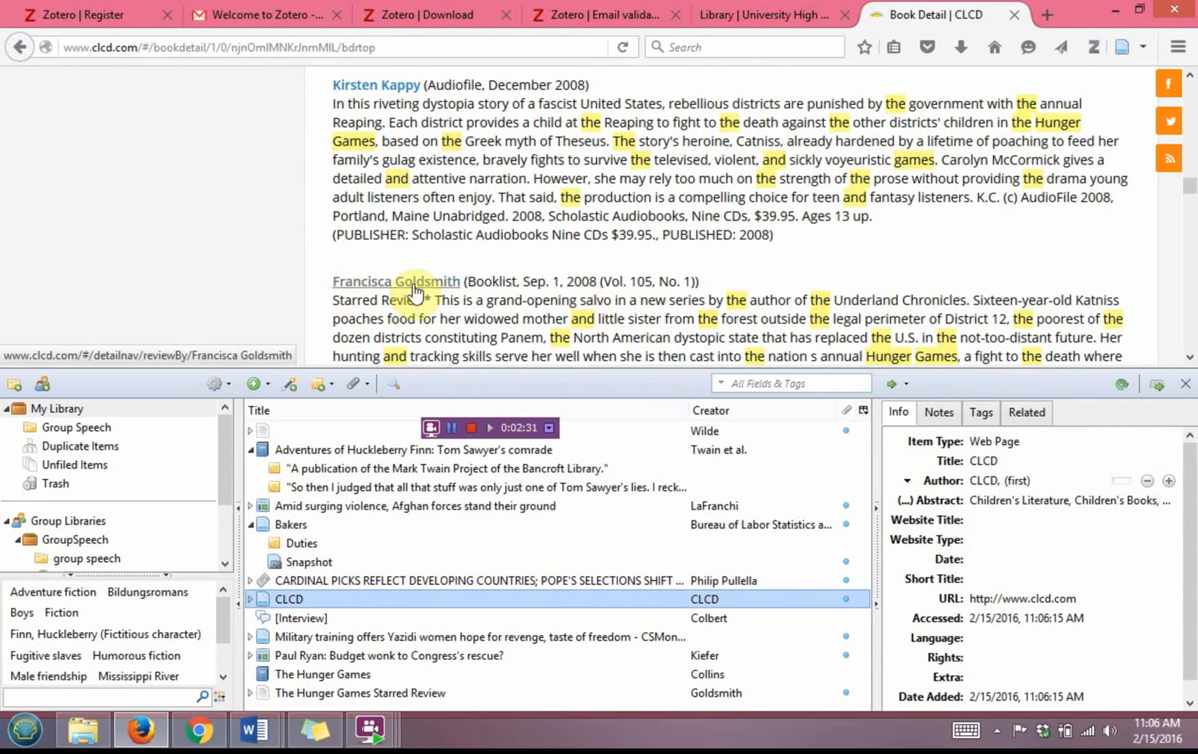
Change the item type of the saved CLCD entry to Journal Article
scroll(561, 289, "down", 3)
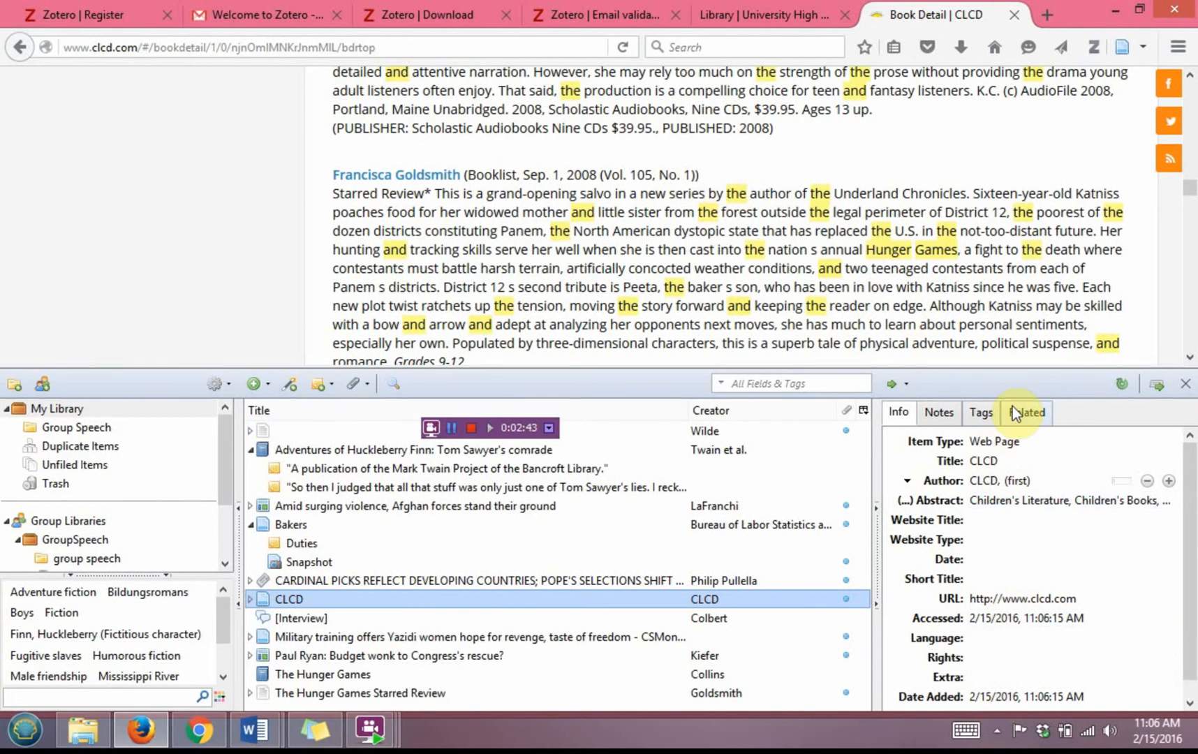
left_click(994, 442)
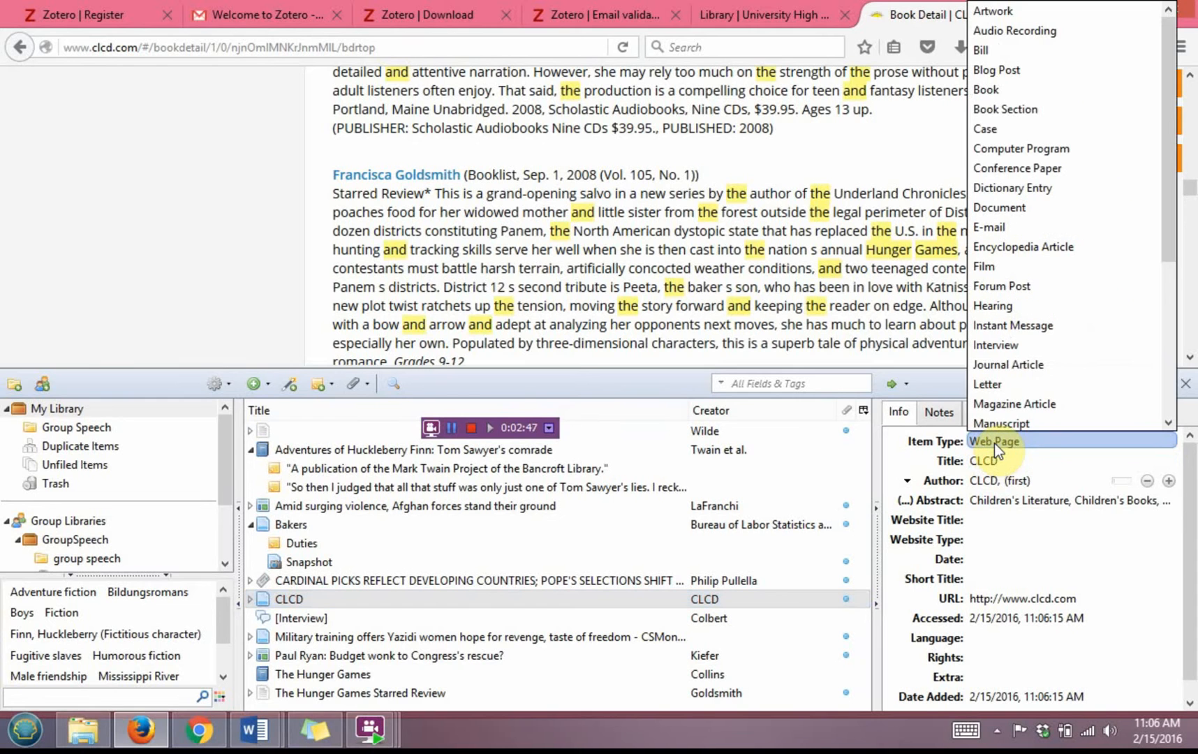
left_click(1012, 362)
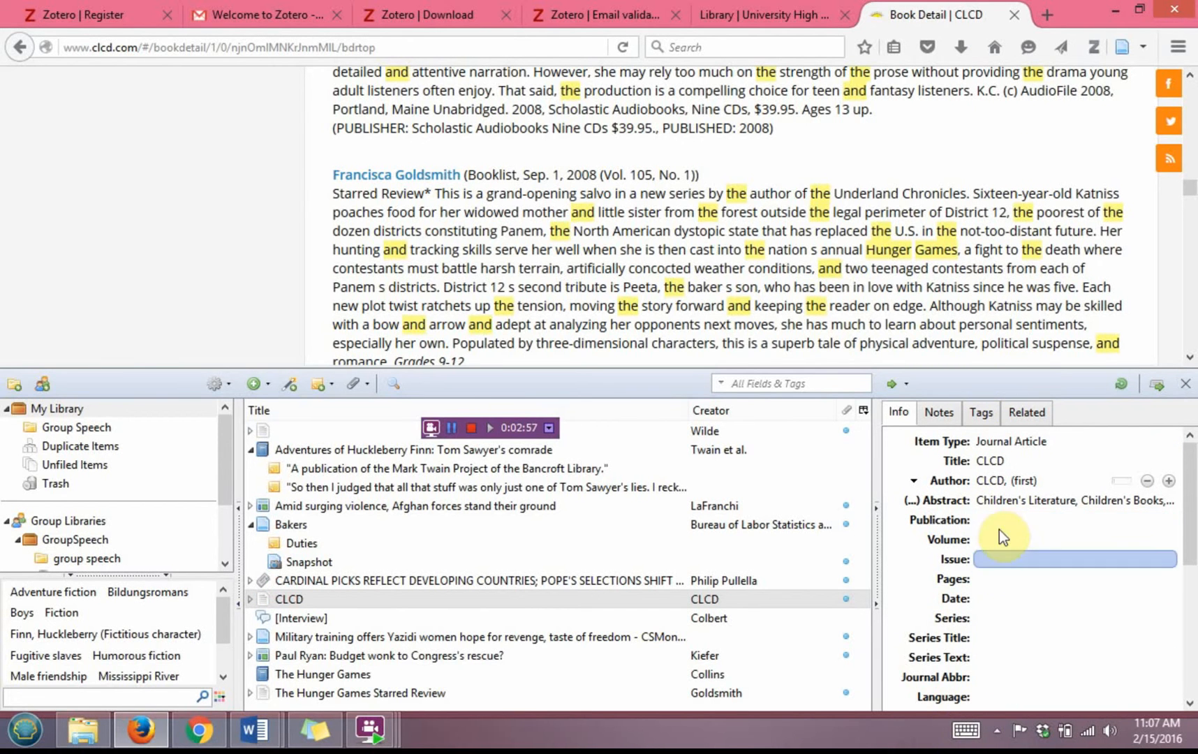
Set the title of the saved CLCD entry to "The Hunger Games"
left_click(1001, 462)
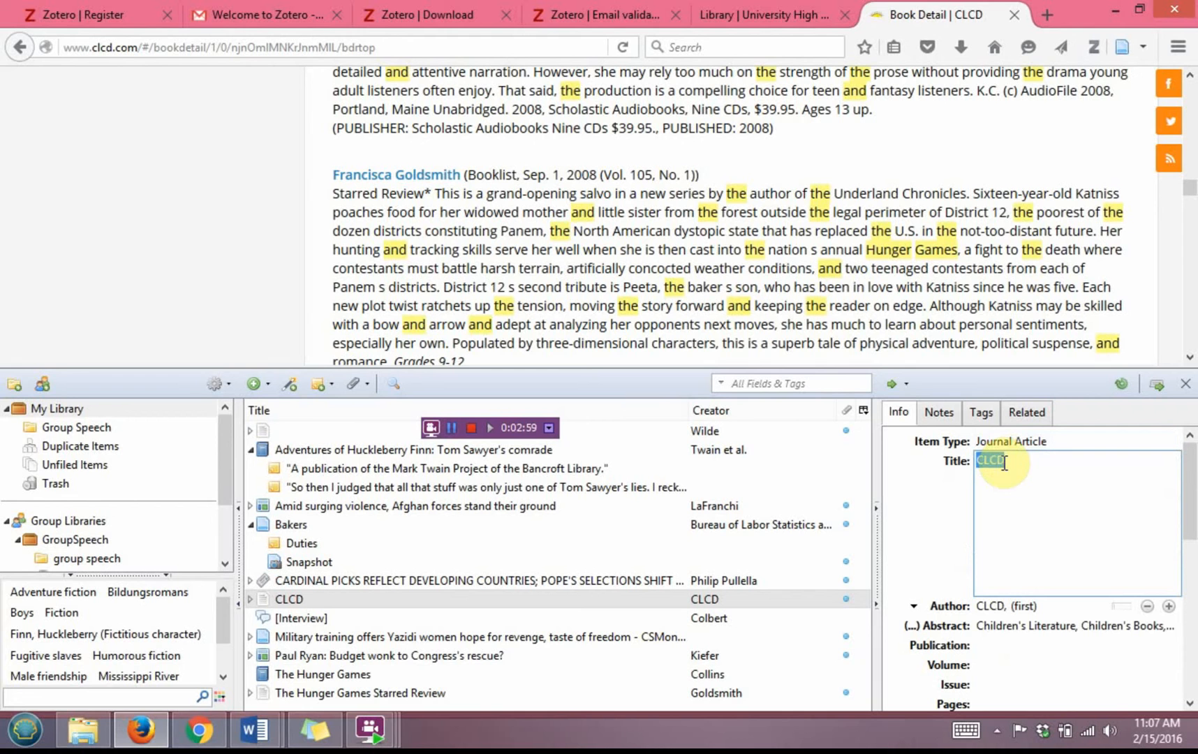
type("The Hunger Gae")
key("BackSpace")
type("mes")
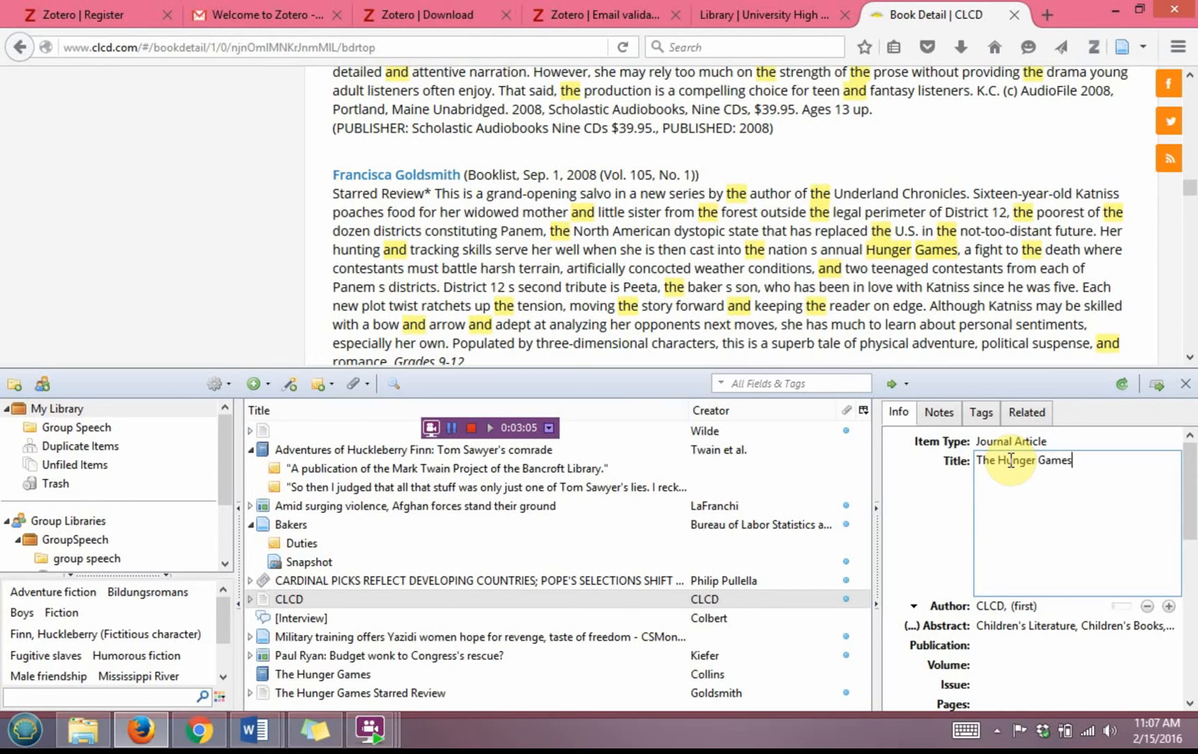
left_click(990, 602)
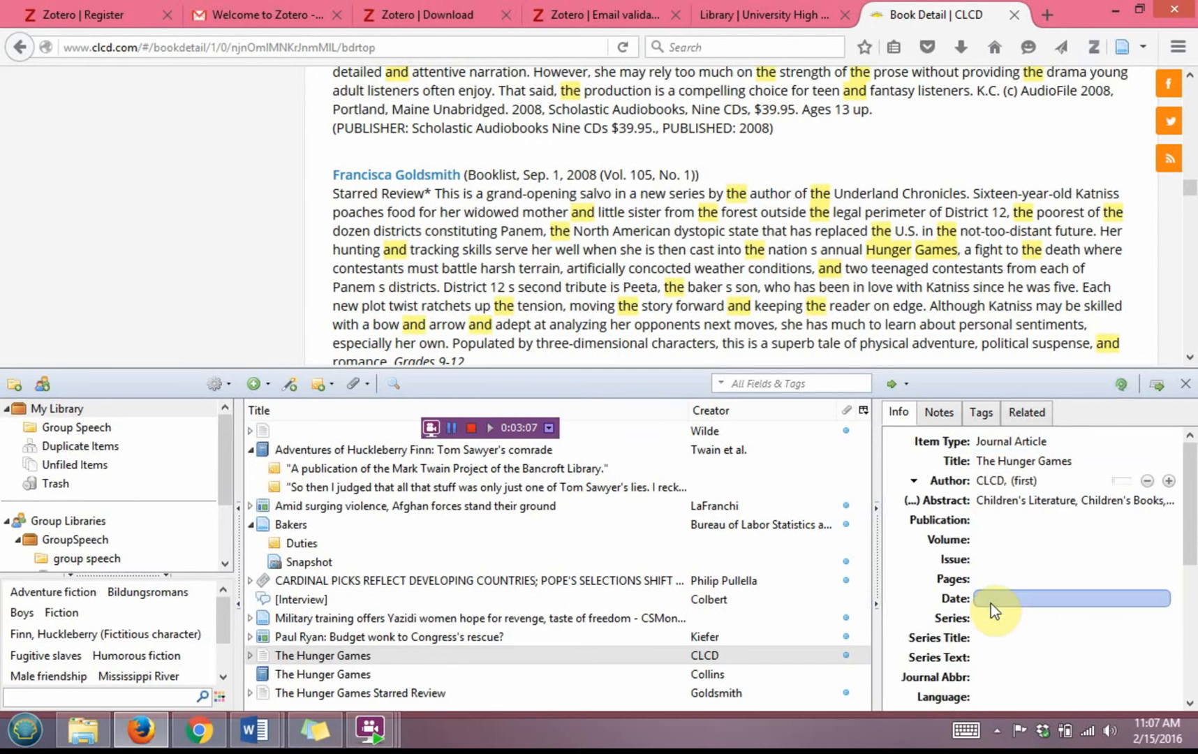
Replace the author of the saved entry with the last and first name of the Booklist reviewer
left_click(992, 480)
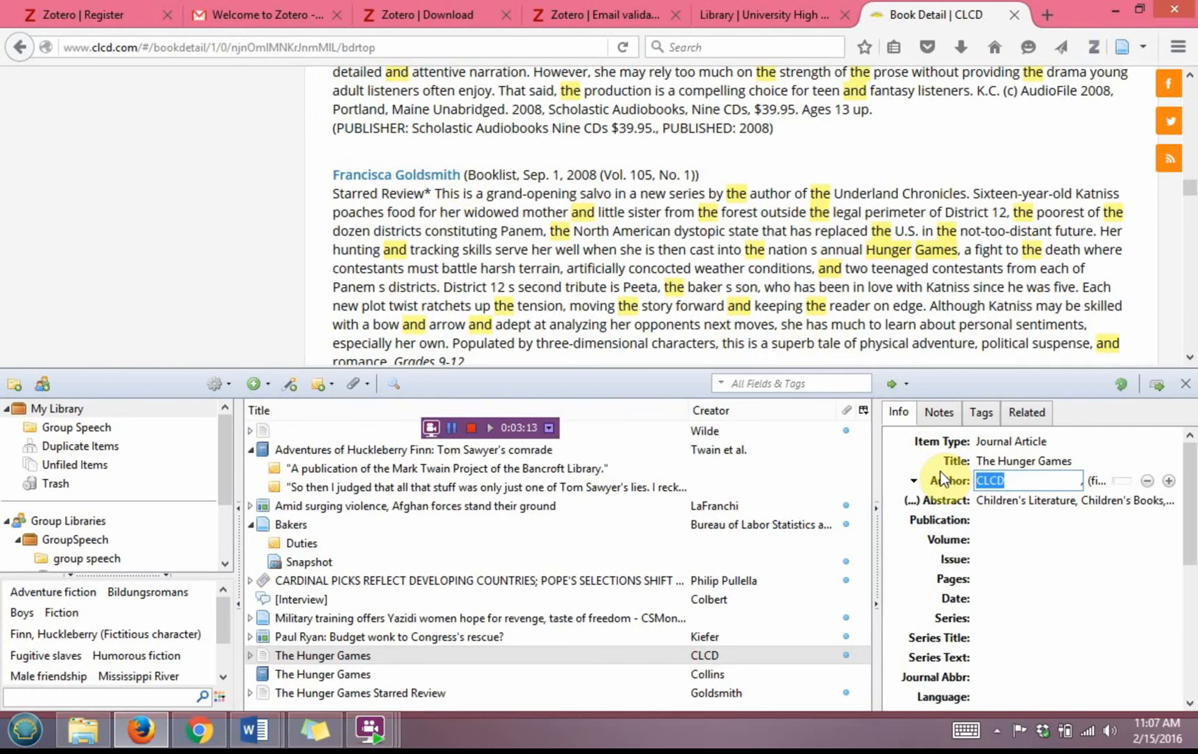
type("Golds")
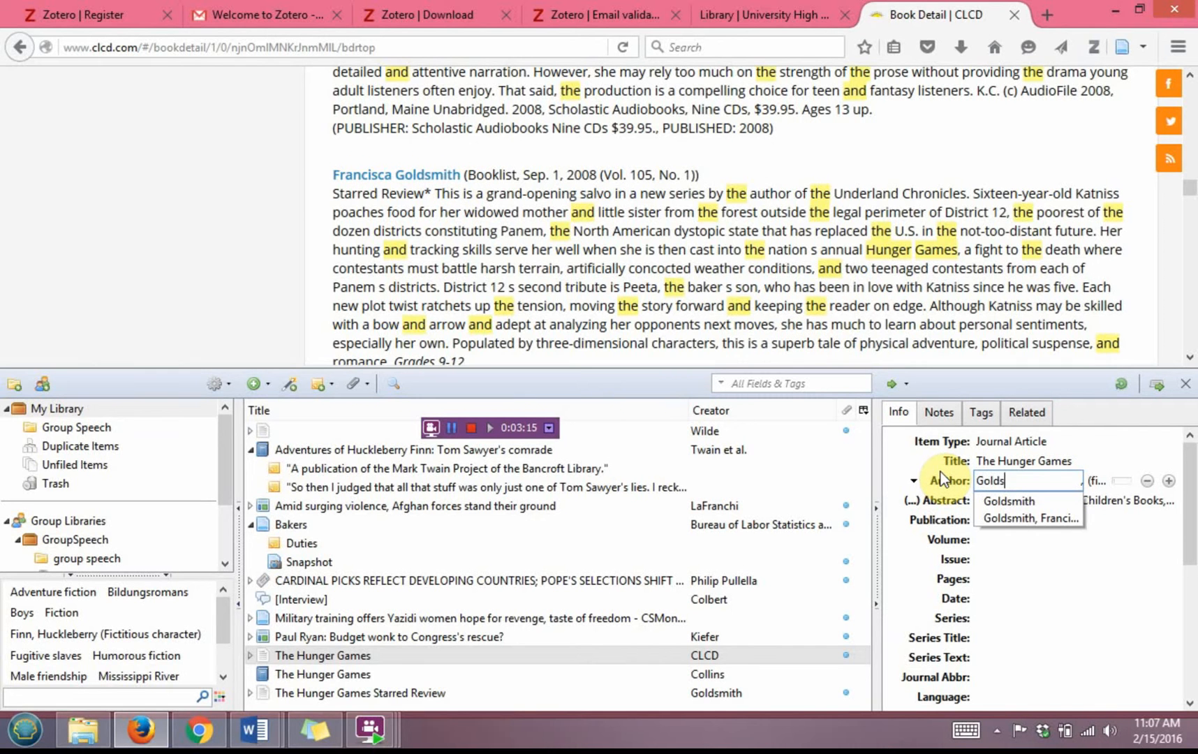
type("mith")
key("Tab")
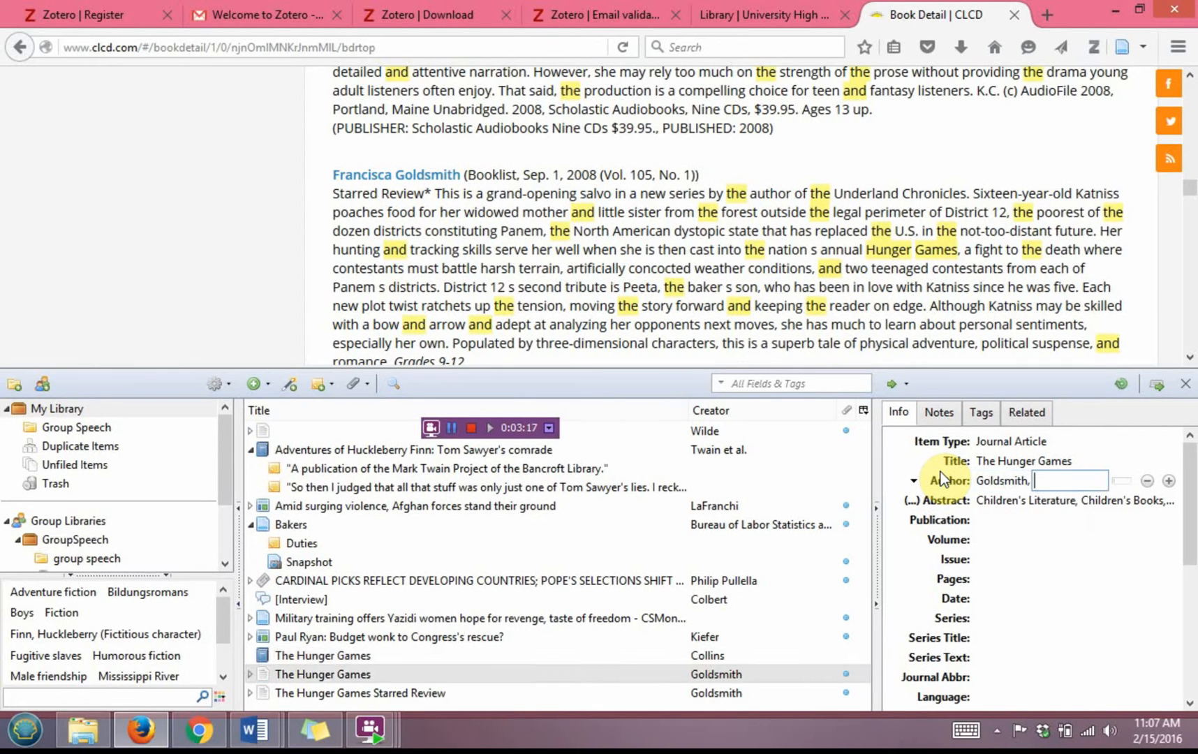
type("Fr")
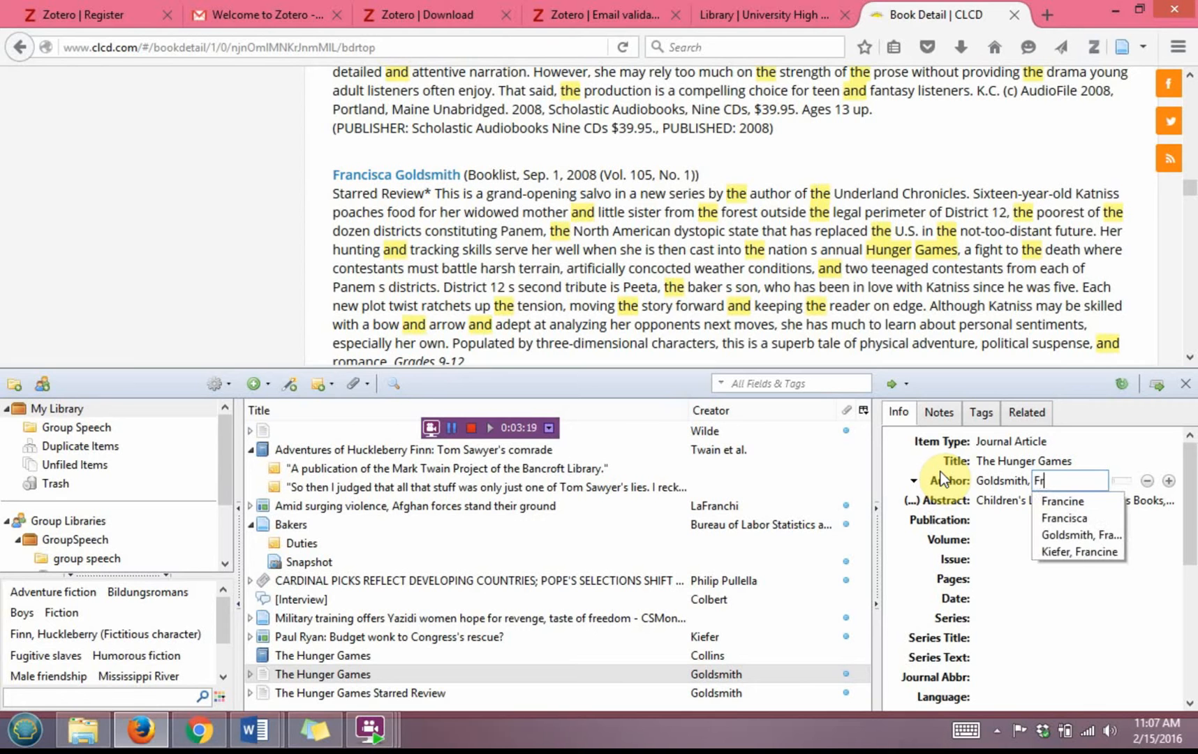
type("ancisca")
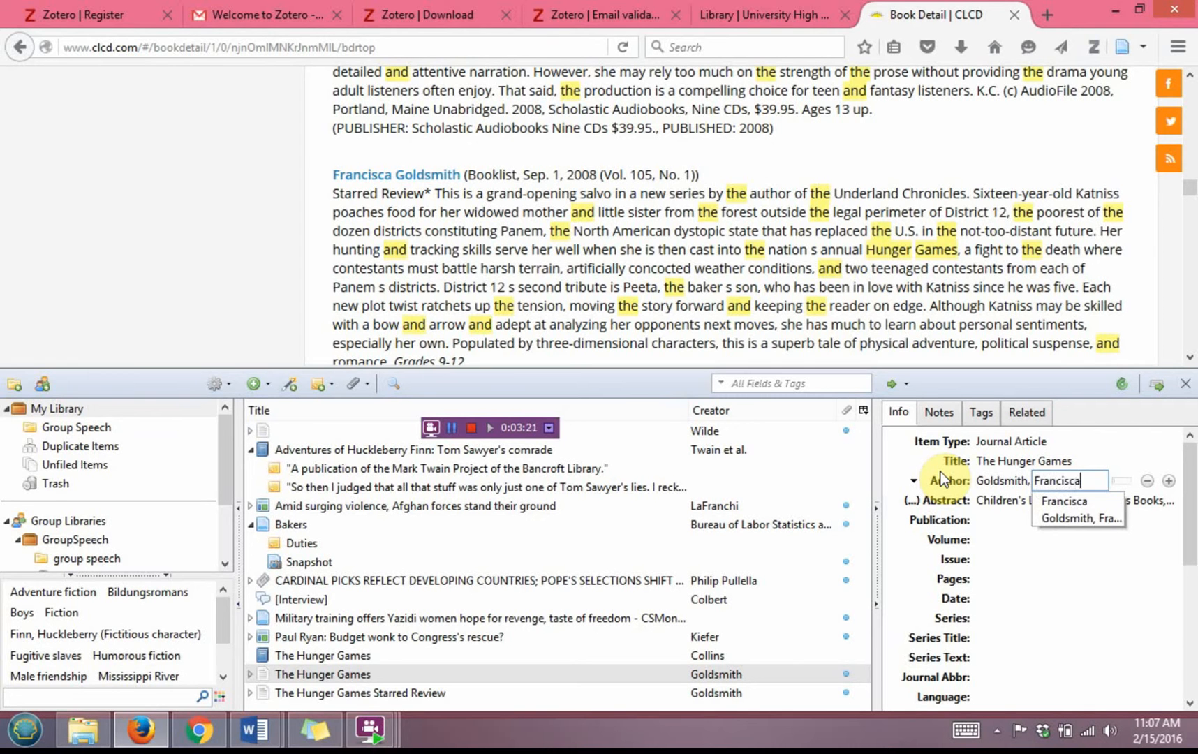
key("Tab")
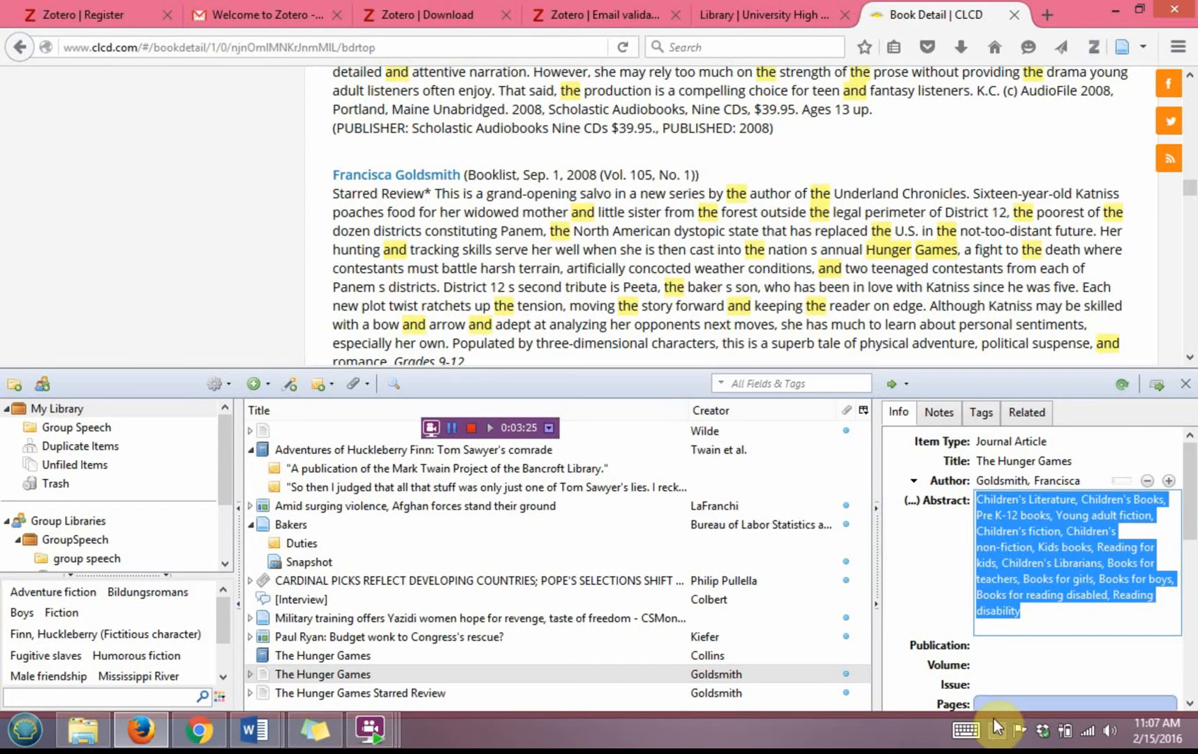
Set the entry's publication to Booklist, the volume to 105 and the issue to 1
key("Tab")
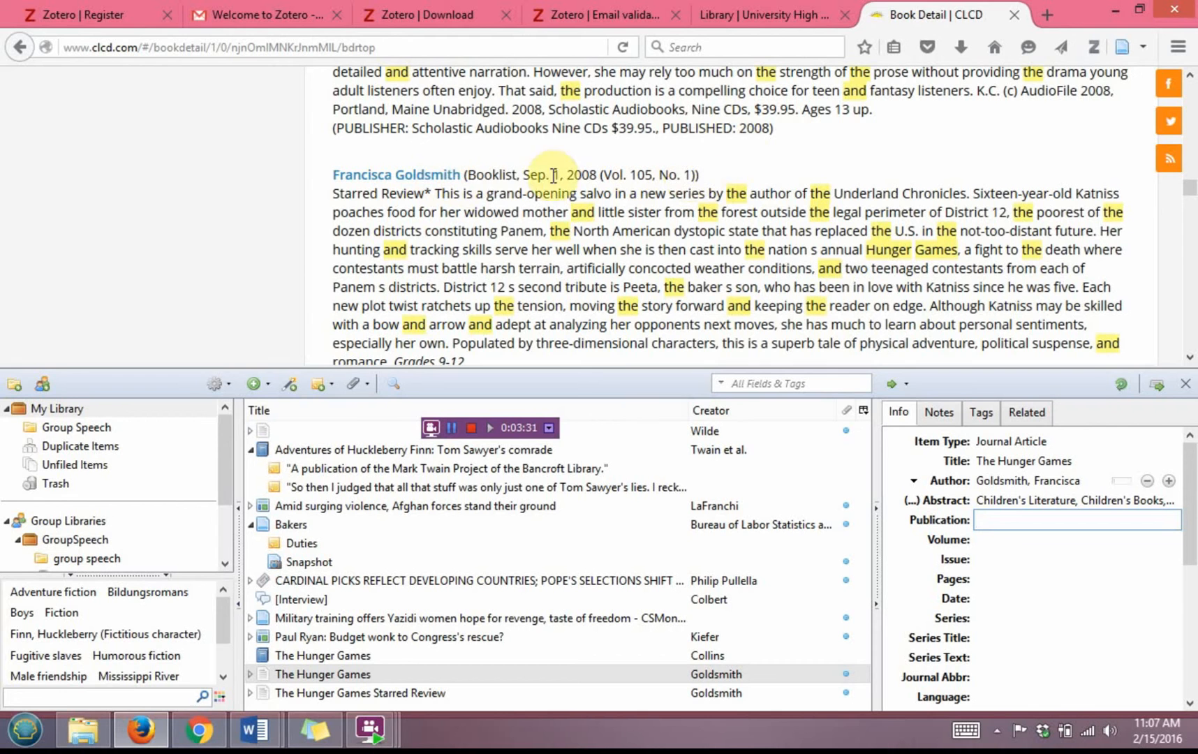
type("Booklist")
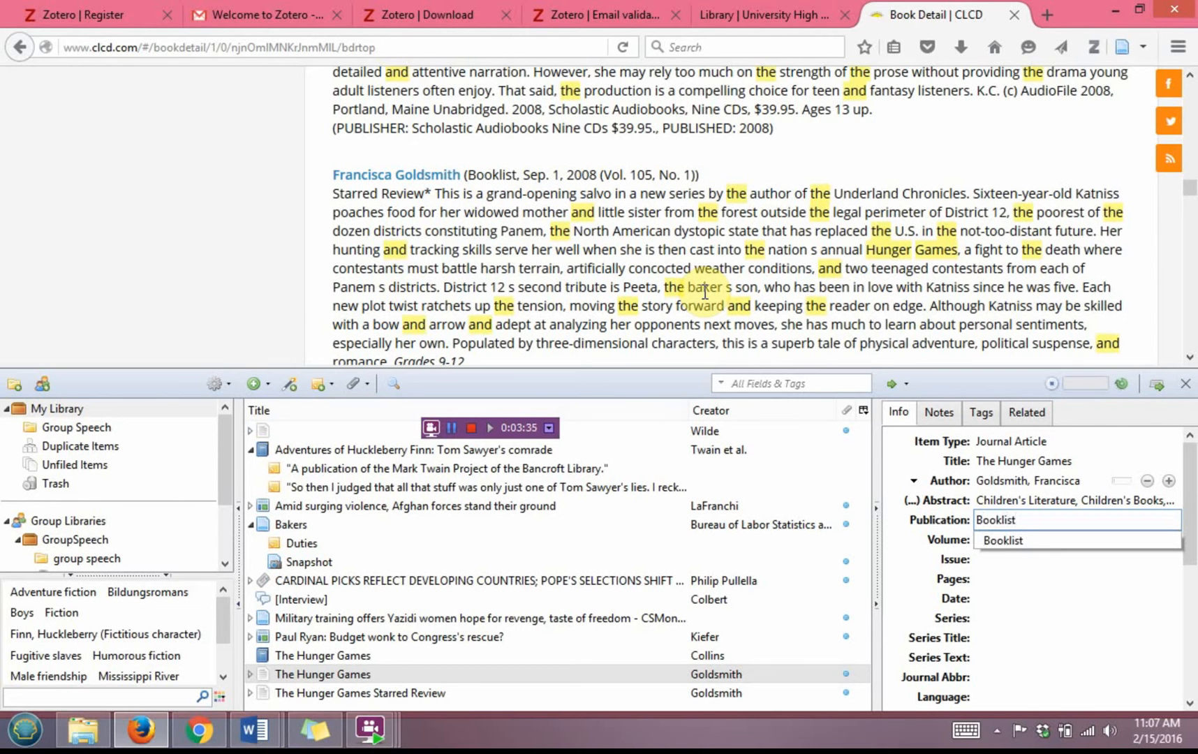
key("Tab")
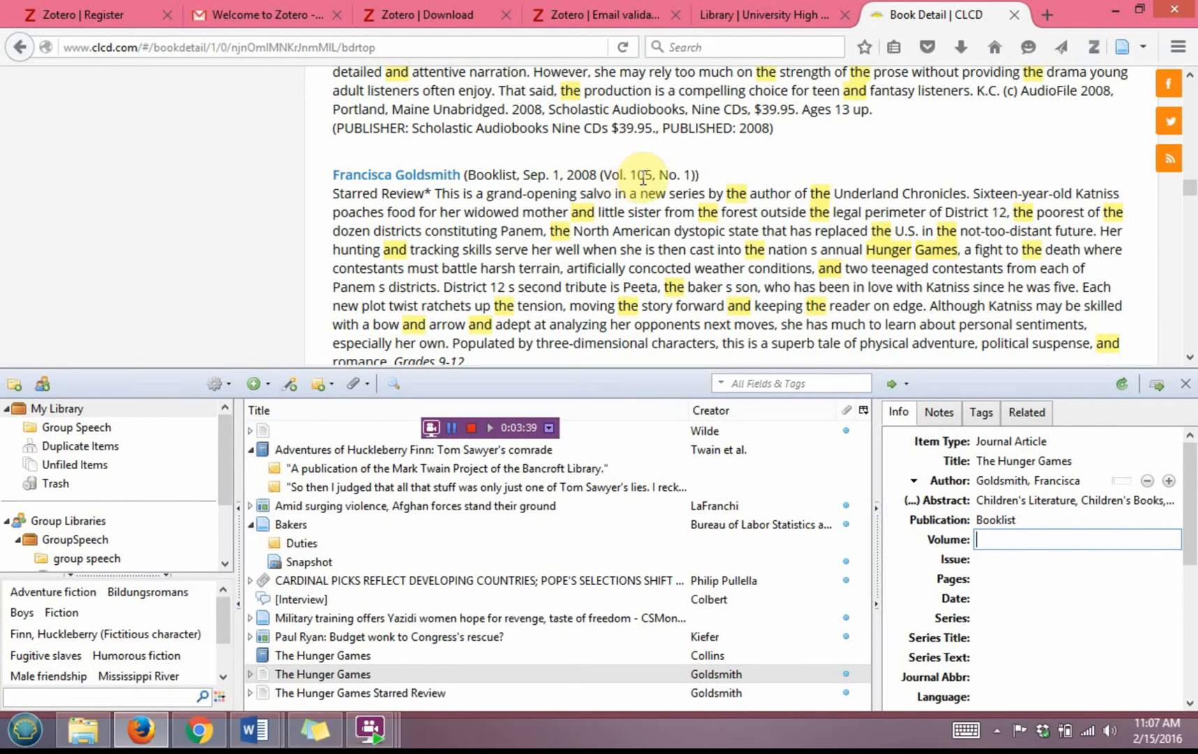
type("105")
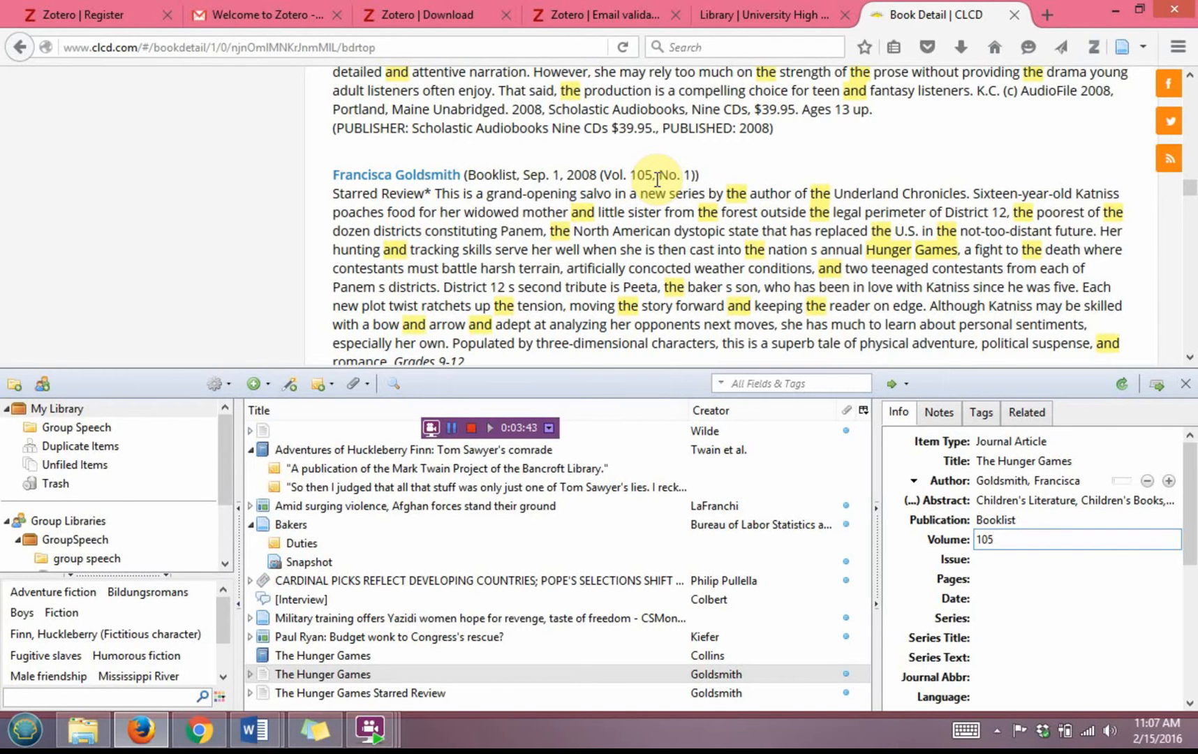
left_click(993, 560)
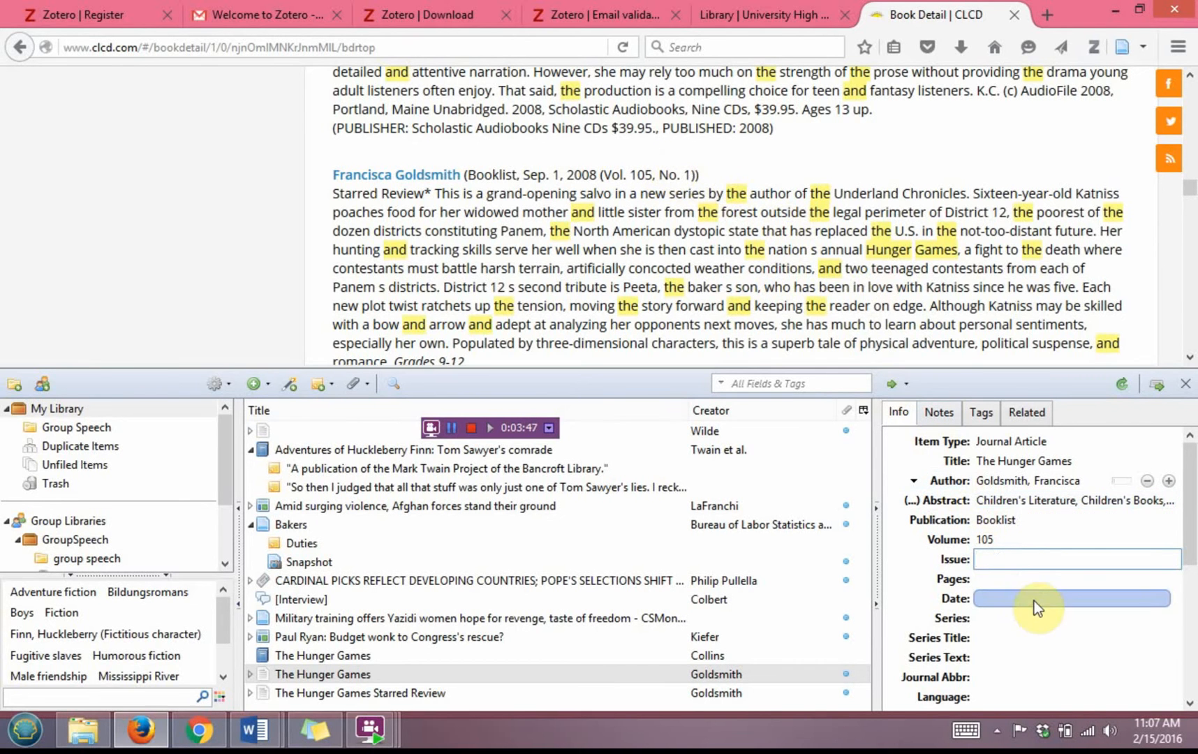
type("1")
Set the entry's date to September 1, 2008, leaving the pages blank, and look over the remaining citation fields
left_click(1002, 581)
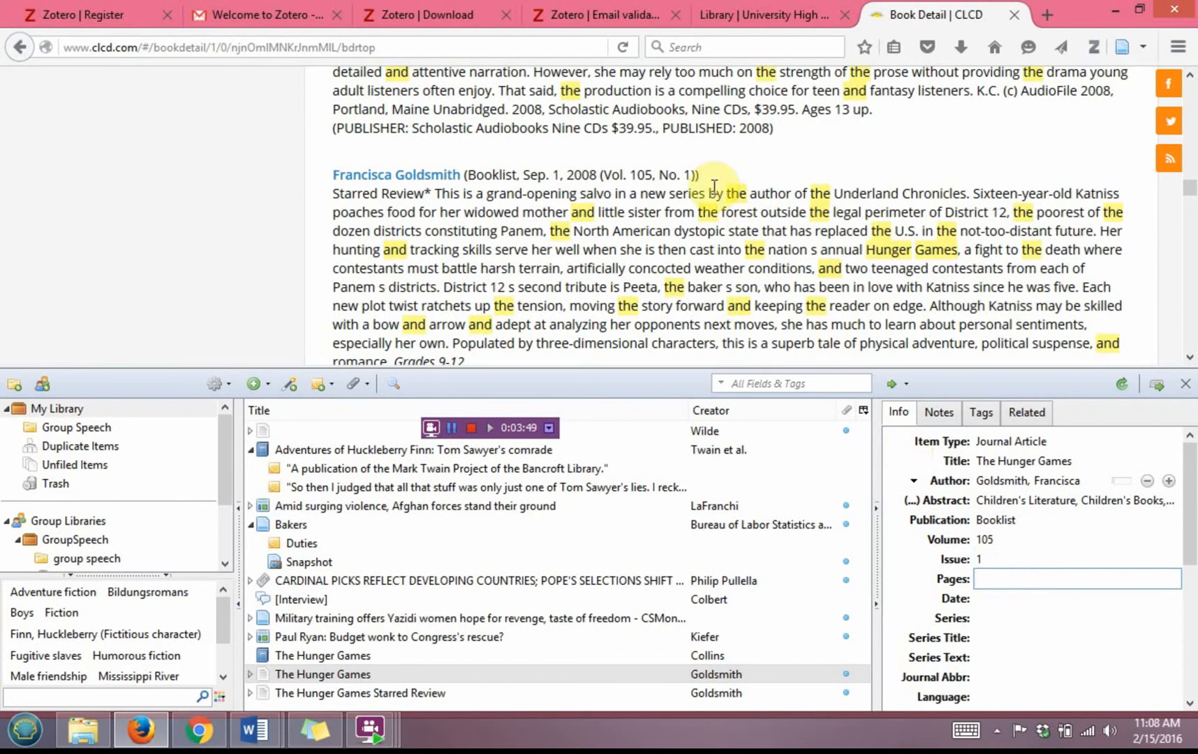
scroll(471, 185, "down", 3)
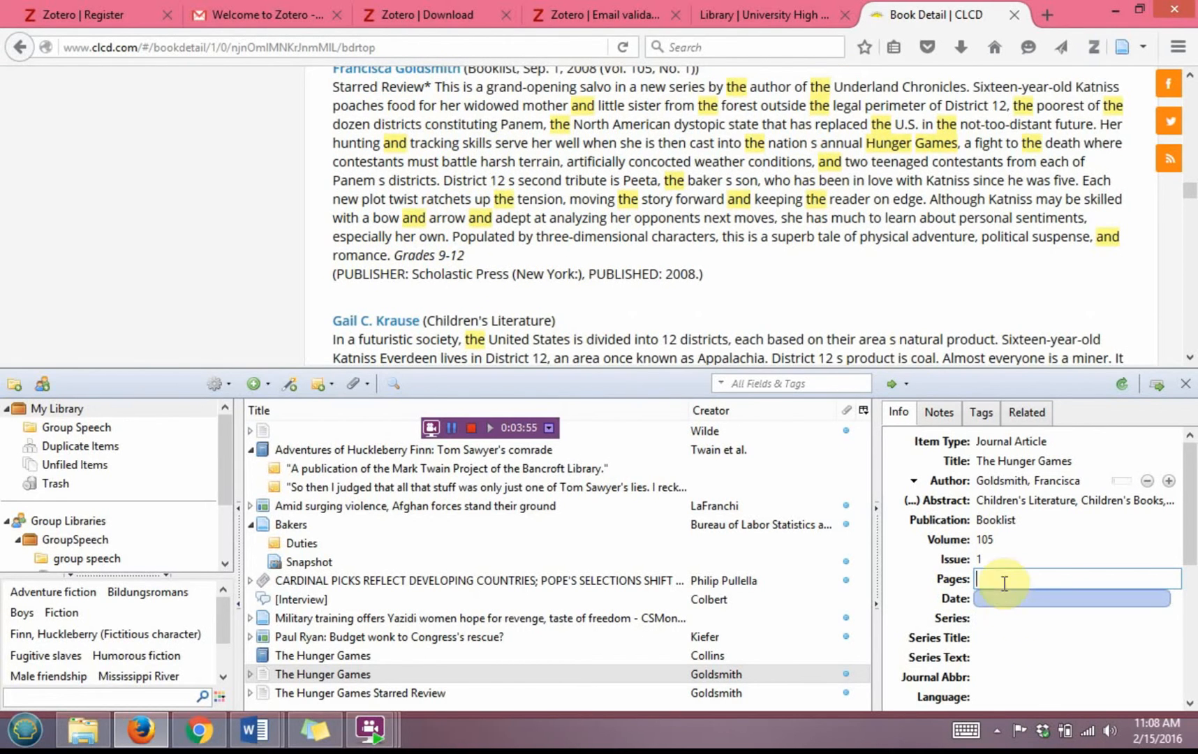
scroll(556, 175, "up", 3)
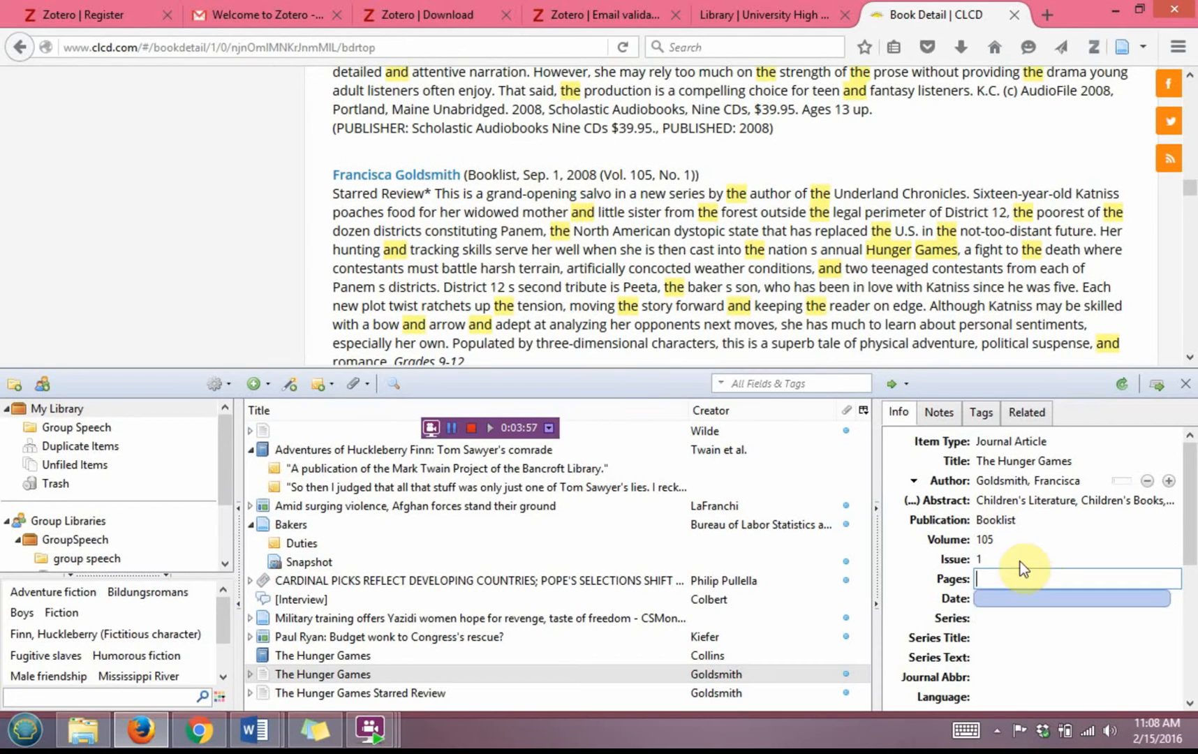
left_click(978, 597)
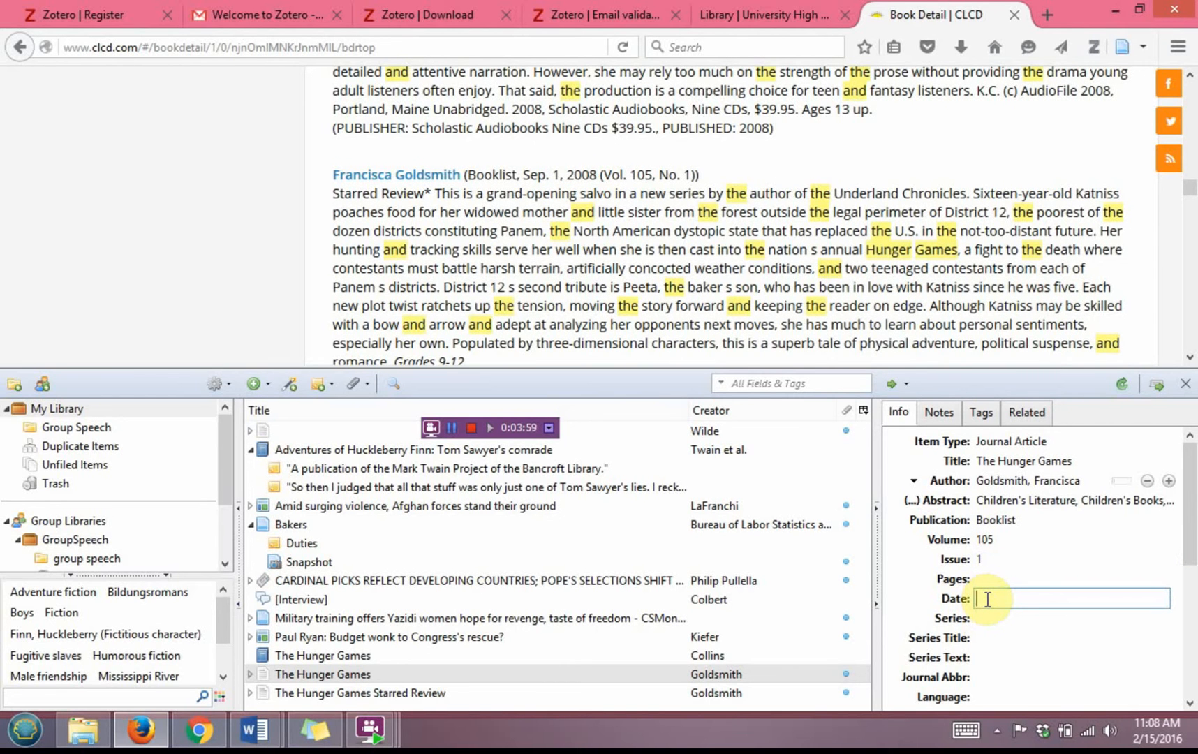
type("September 1, 2008")
key("Tab")
scroll(1045, 645, "down", 2)
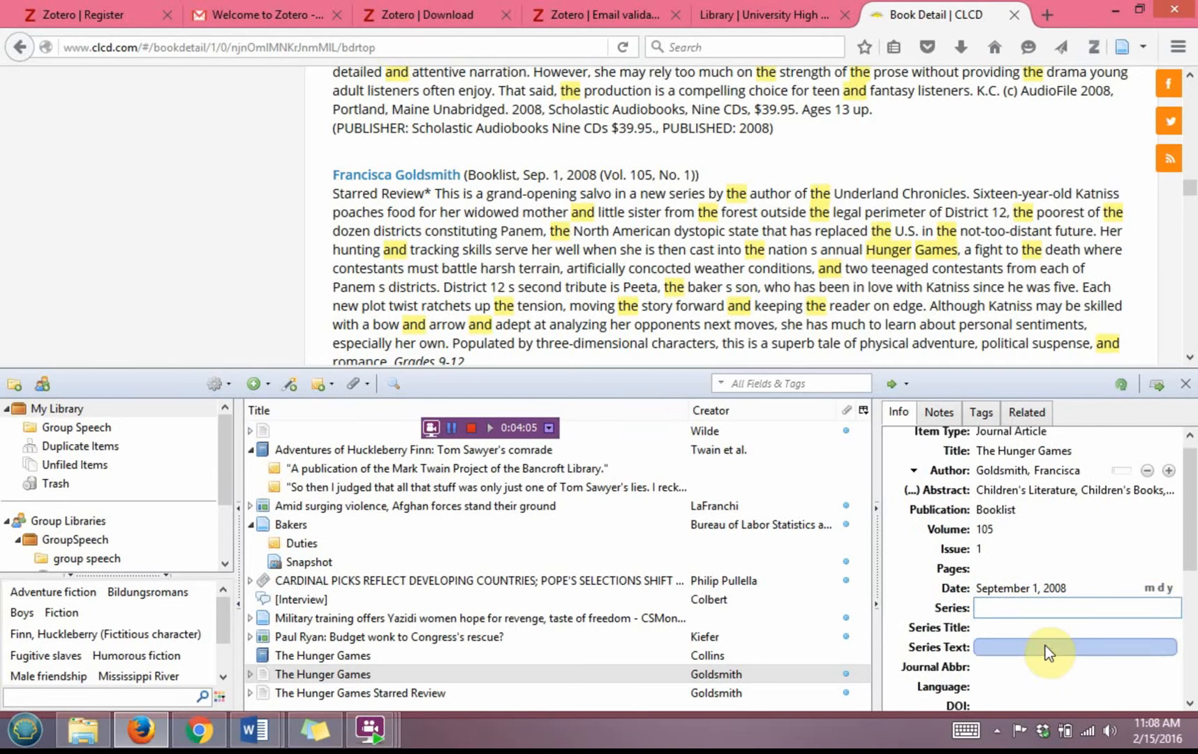
scroll(1042, 644, "down", 3)
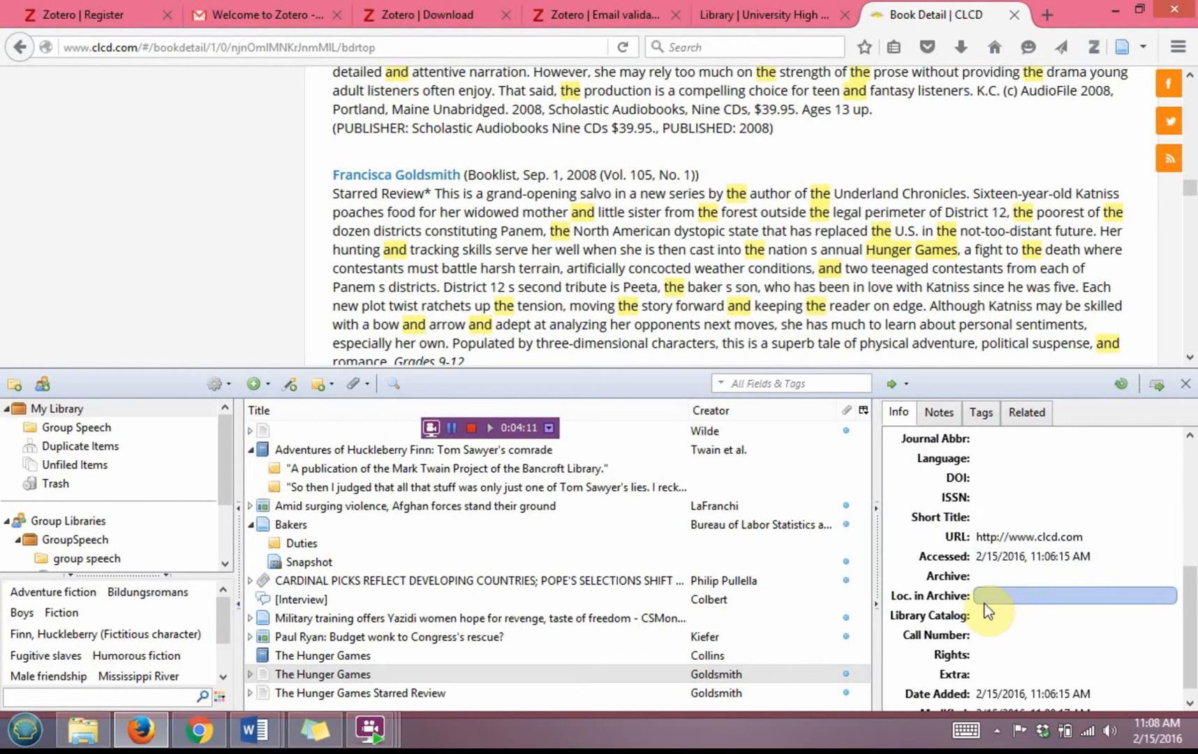
scroll(994, 698, "down", 1)
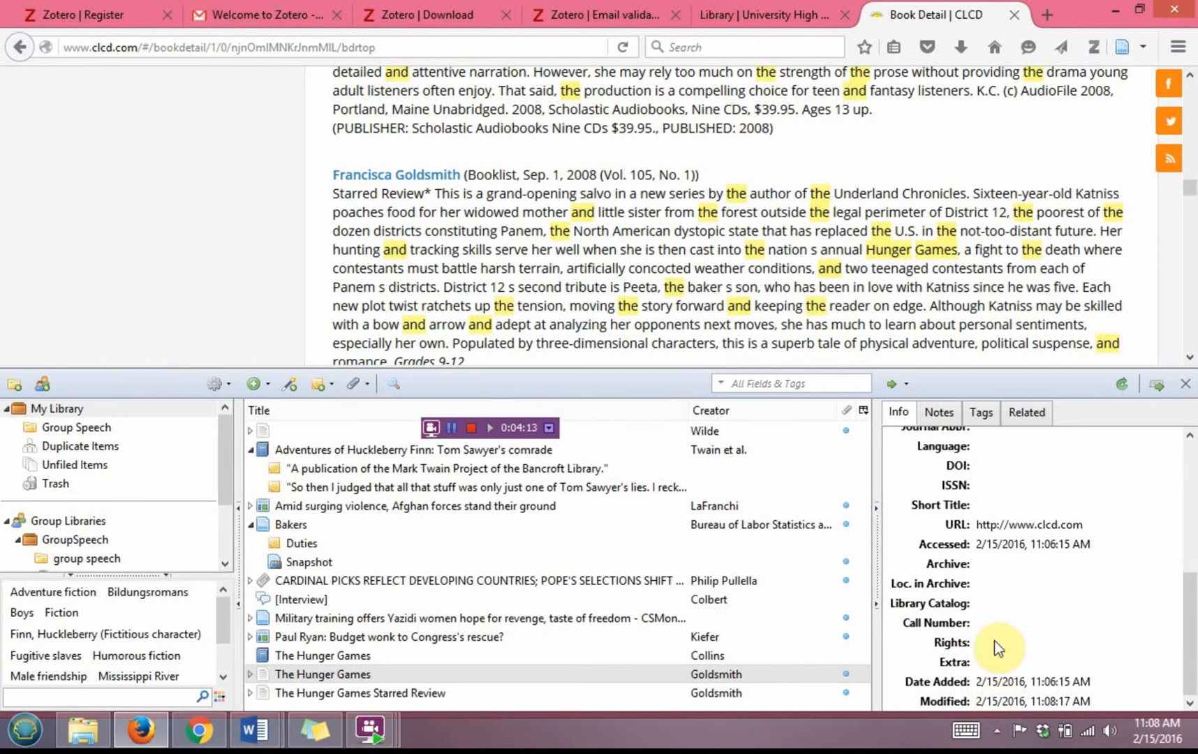
scroll(1004, 627, "up", 5)
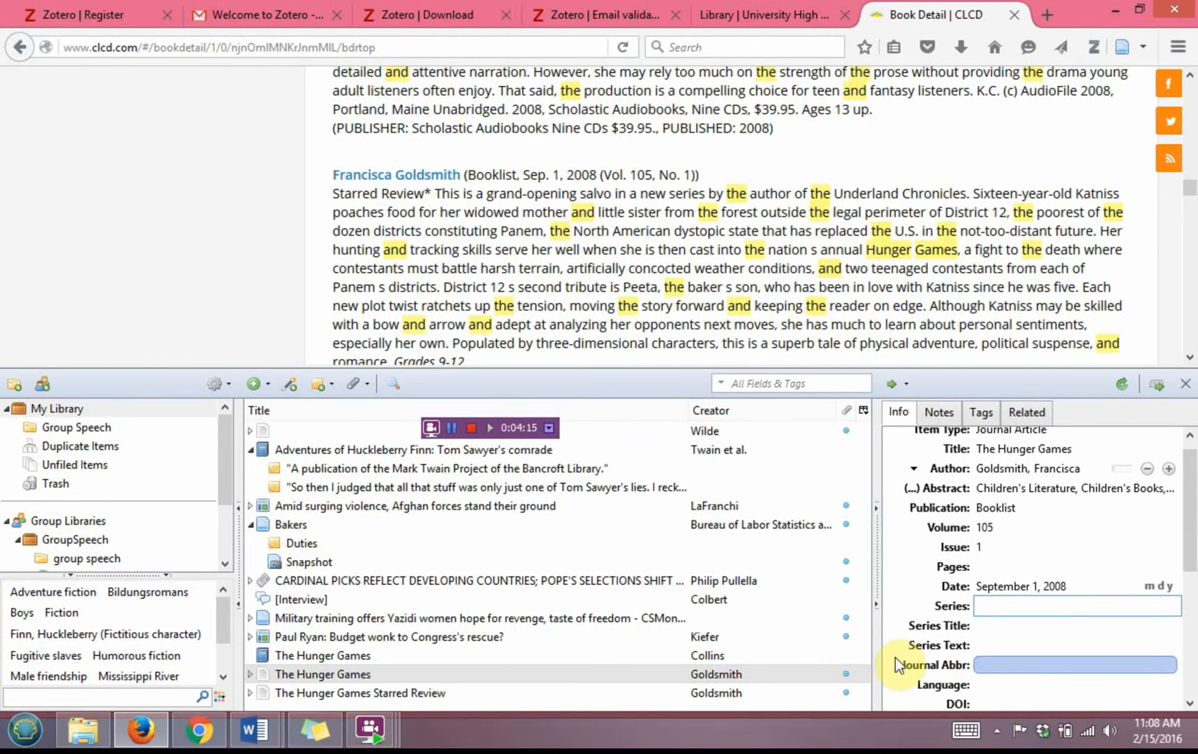
Add a note to the entry containing the Booklist review text copied from "This is a grand-opening salvo" through "romance."
left_click(949, 413)
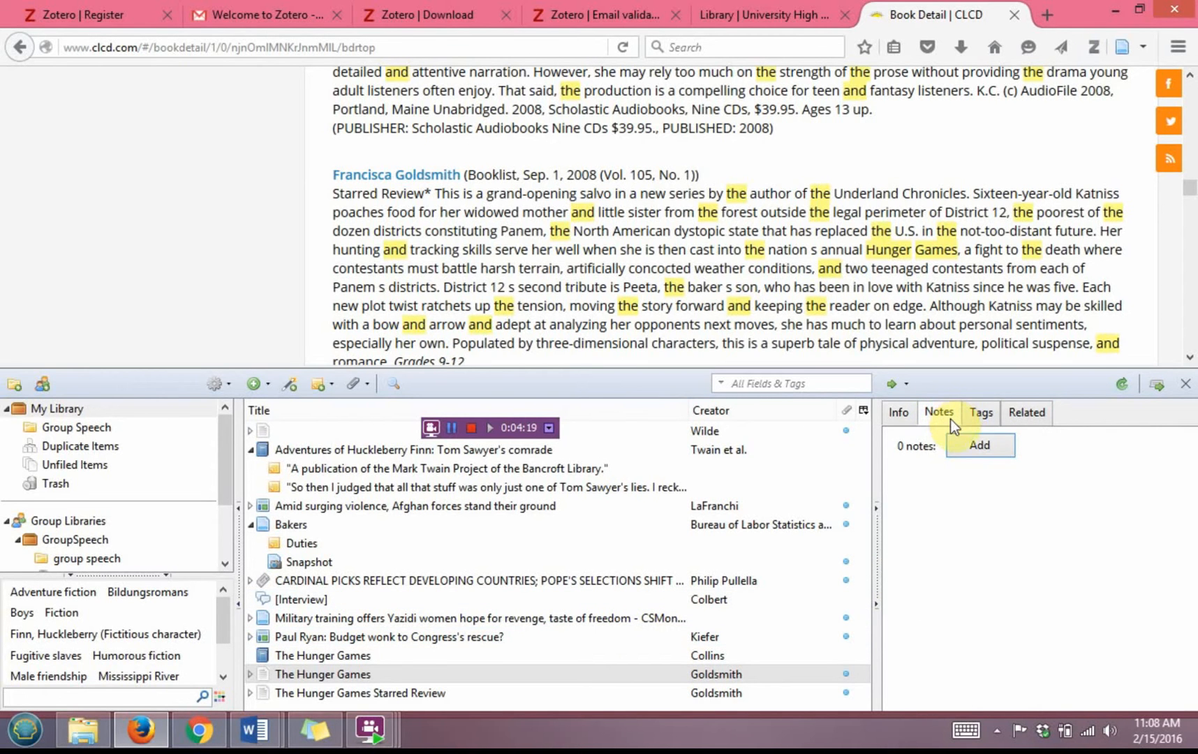
left_click(976, 445)
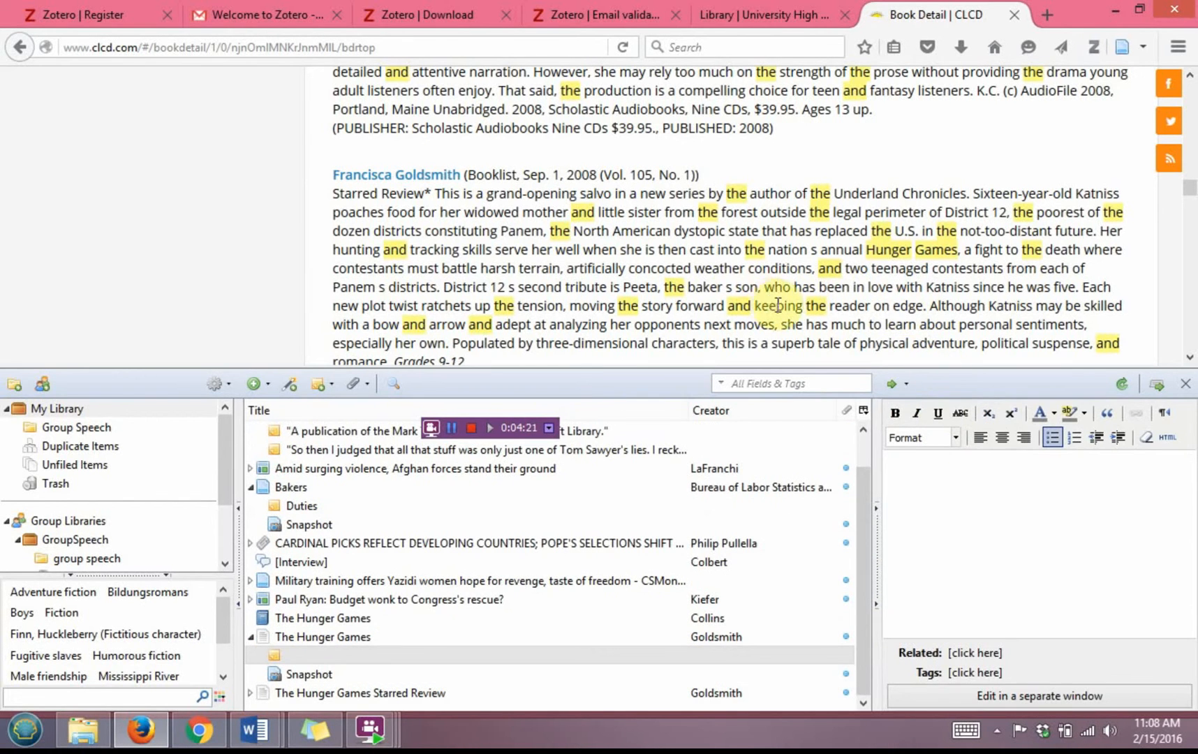
left_click_drag(435, 195, 387, 258)
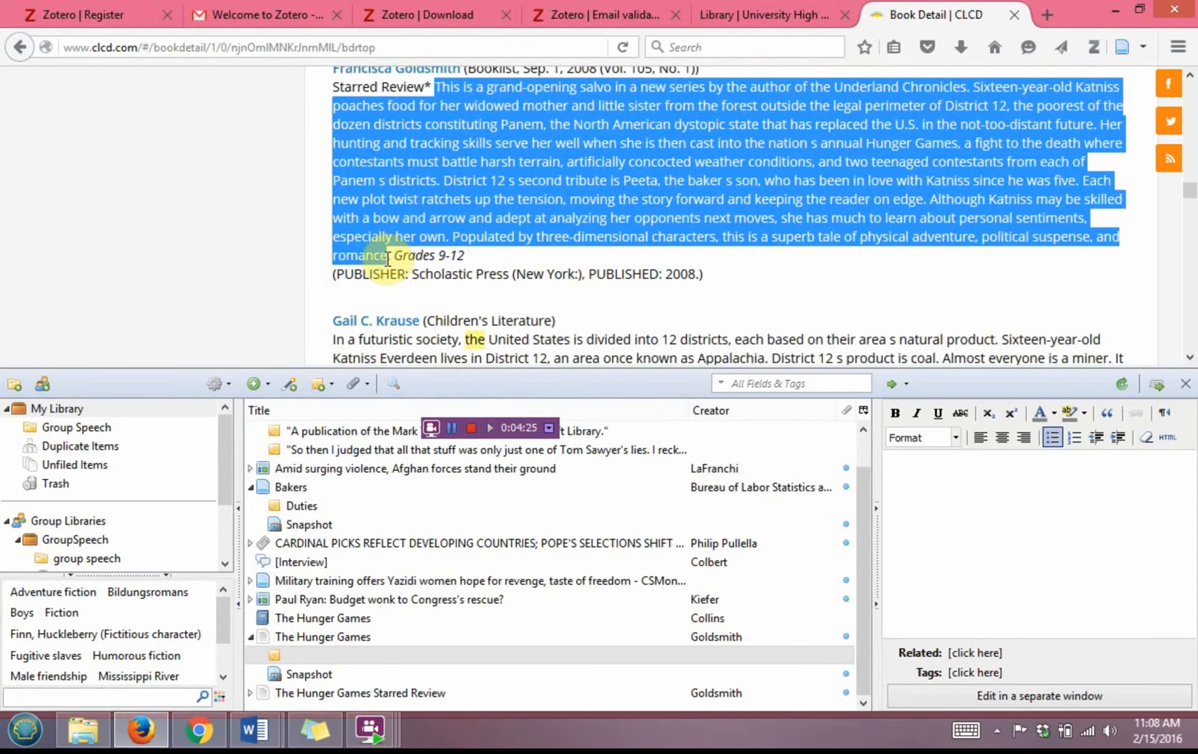
right_click(357, 212)
left_click(417, 224)
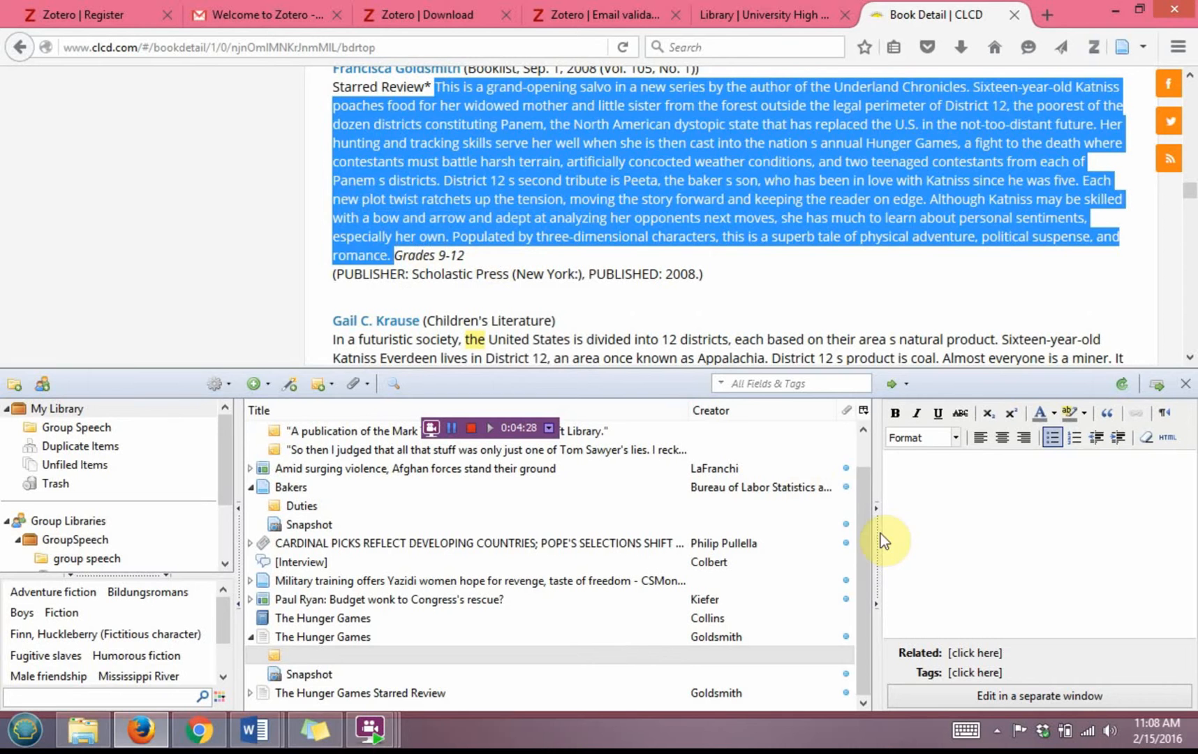
right_click(968, 520)
left_click(1037, 575)
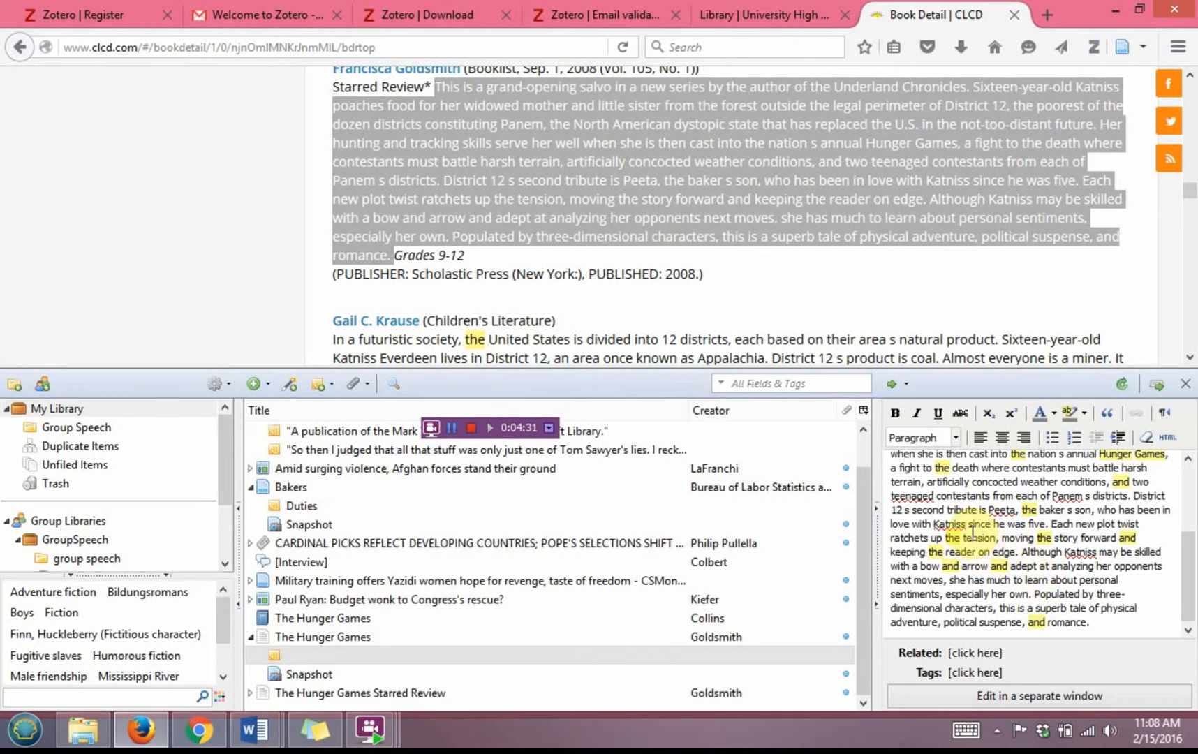
scroll(1014, 567, "up", 3)
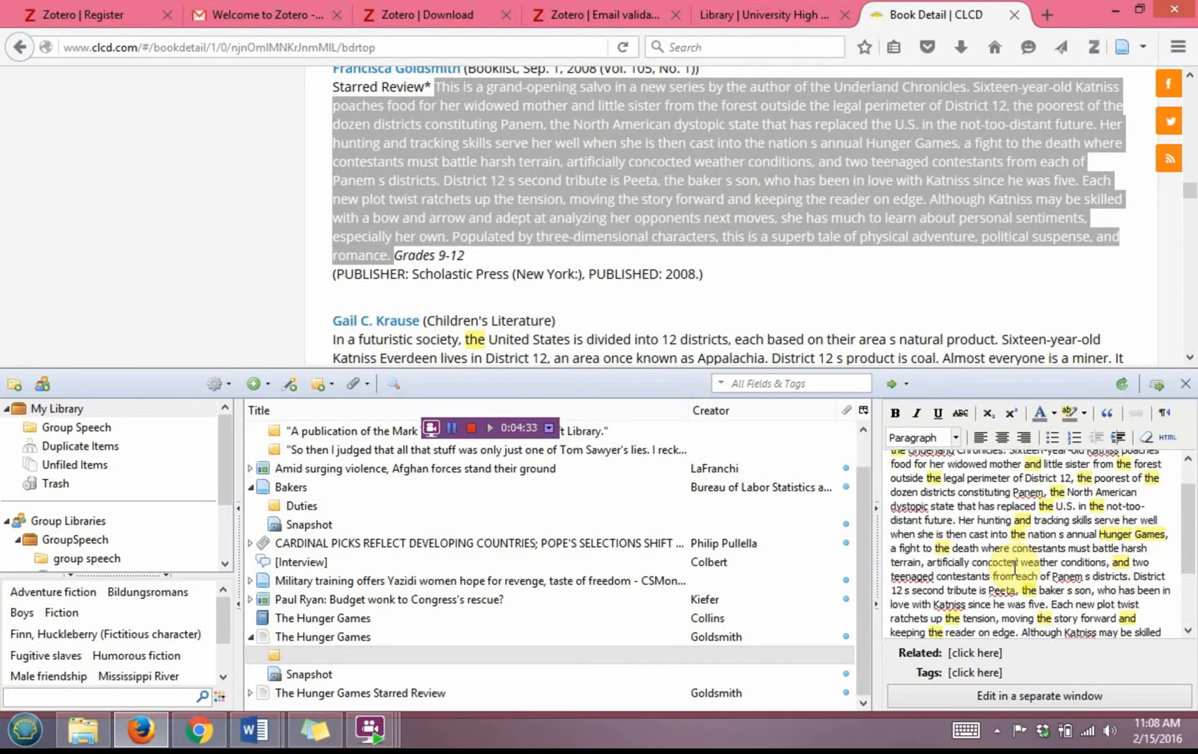
scroll(1014, 567, "up", 1)
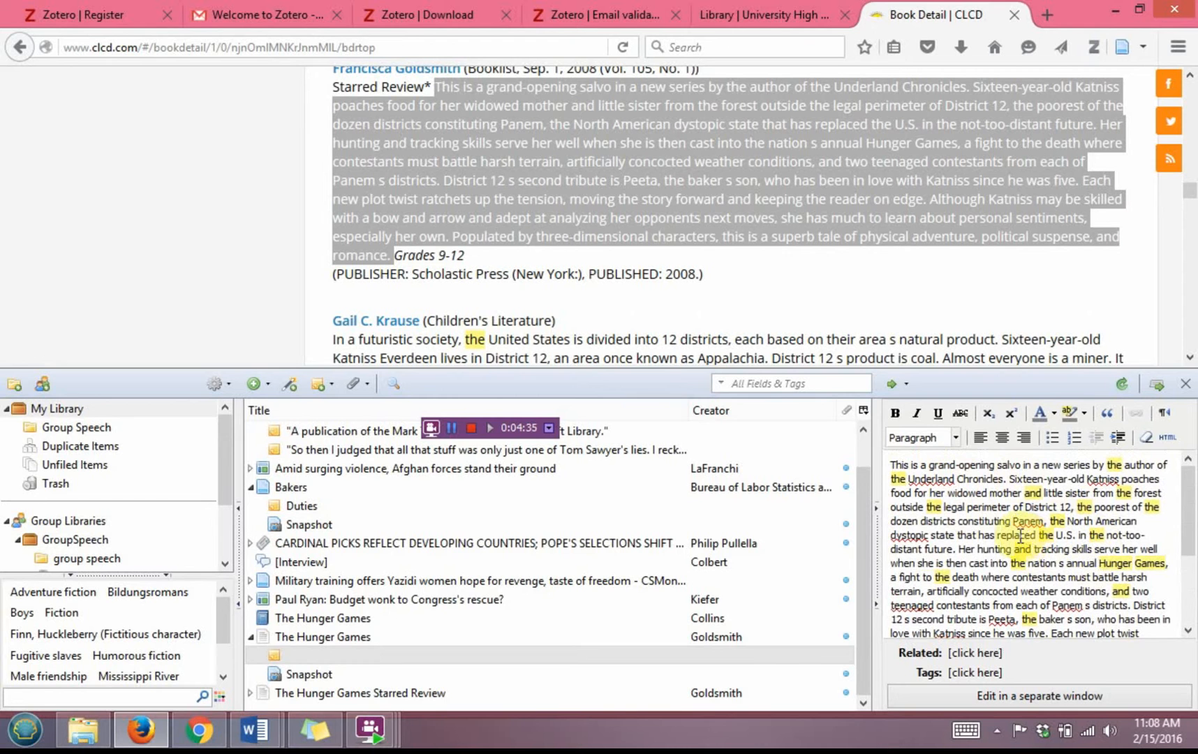
Return to the Hunger Games journal article entry and check its citation details, including title, publication and pages
left_click(311, 637)
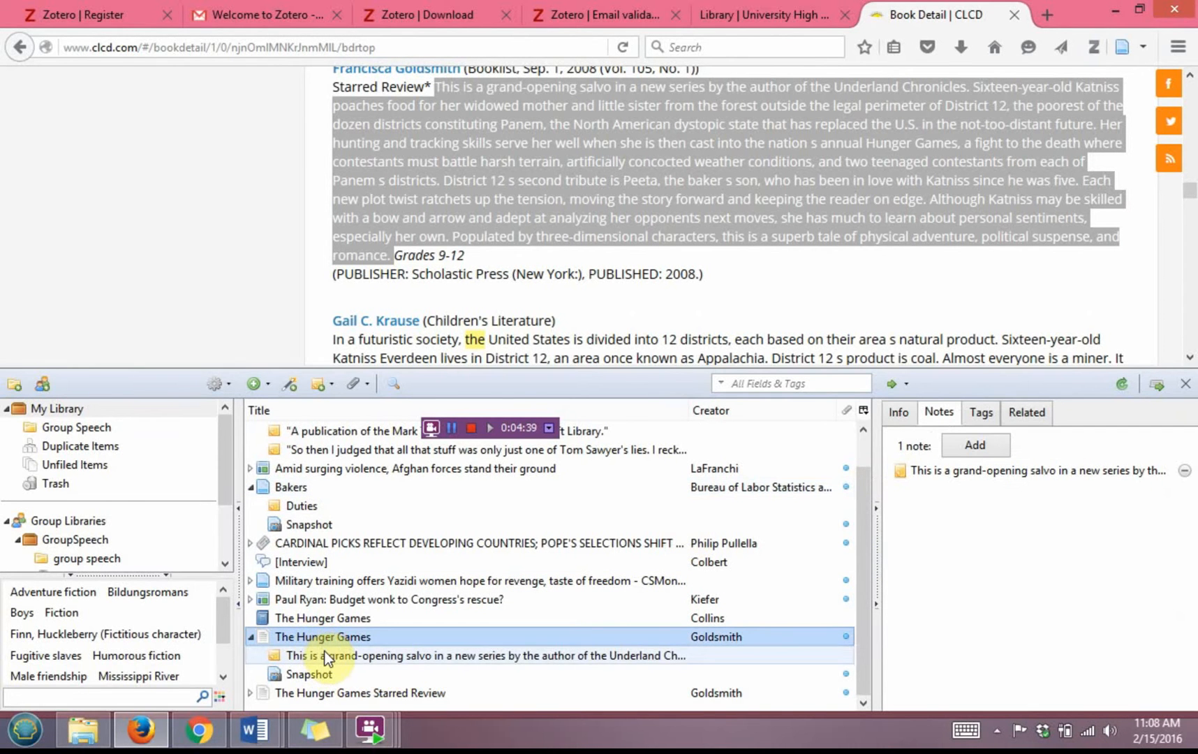
left_click(900, 413)
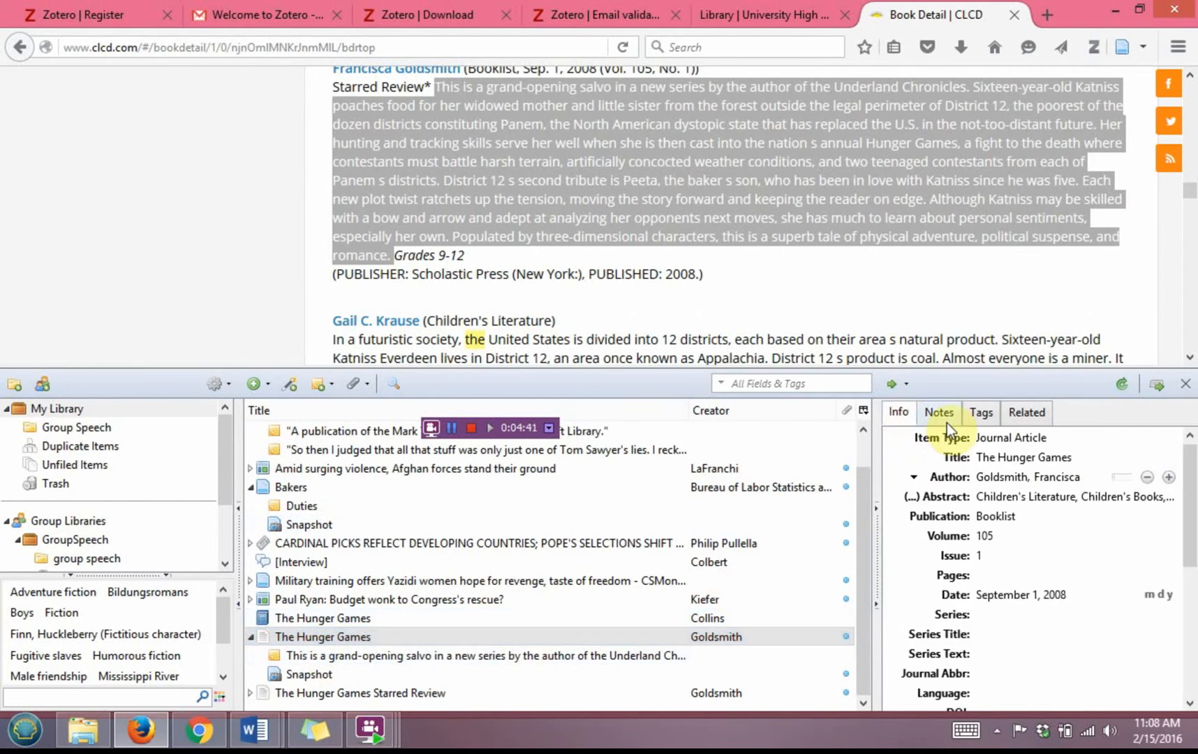
left_click(1018, 459)
left_click(1015, 516)
left_click(1007, 571)
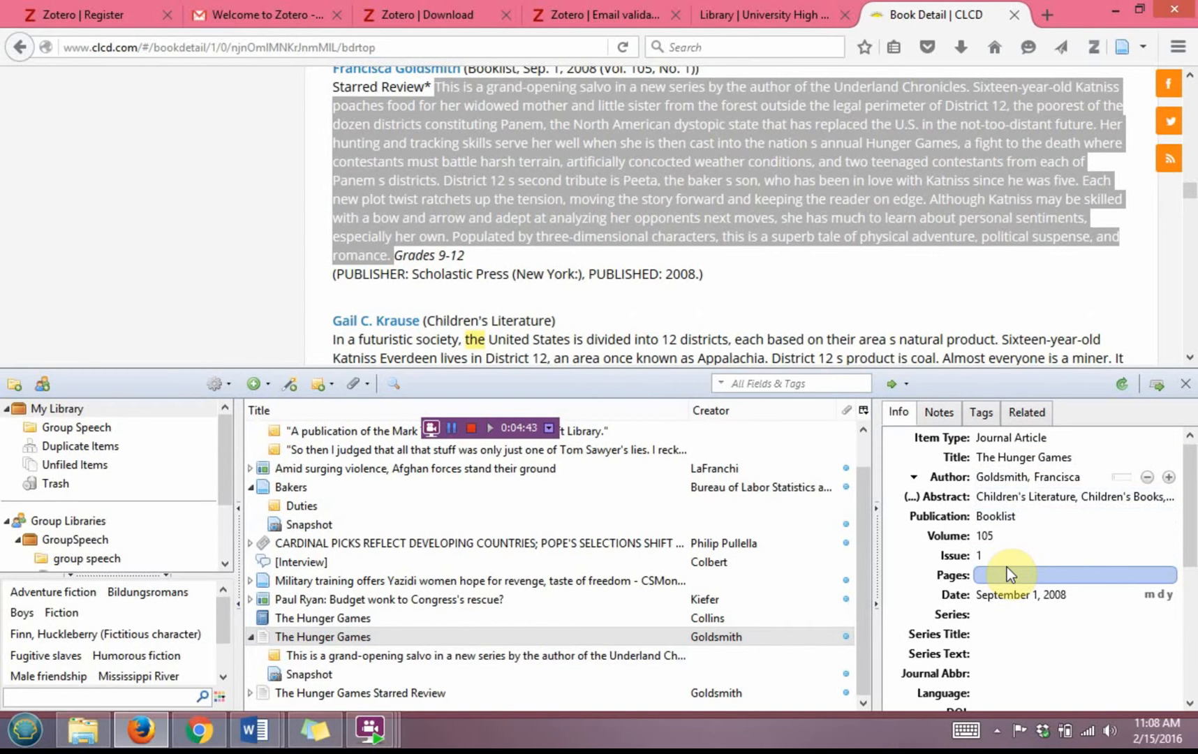